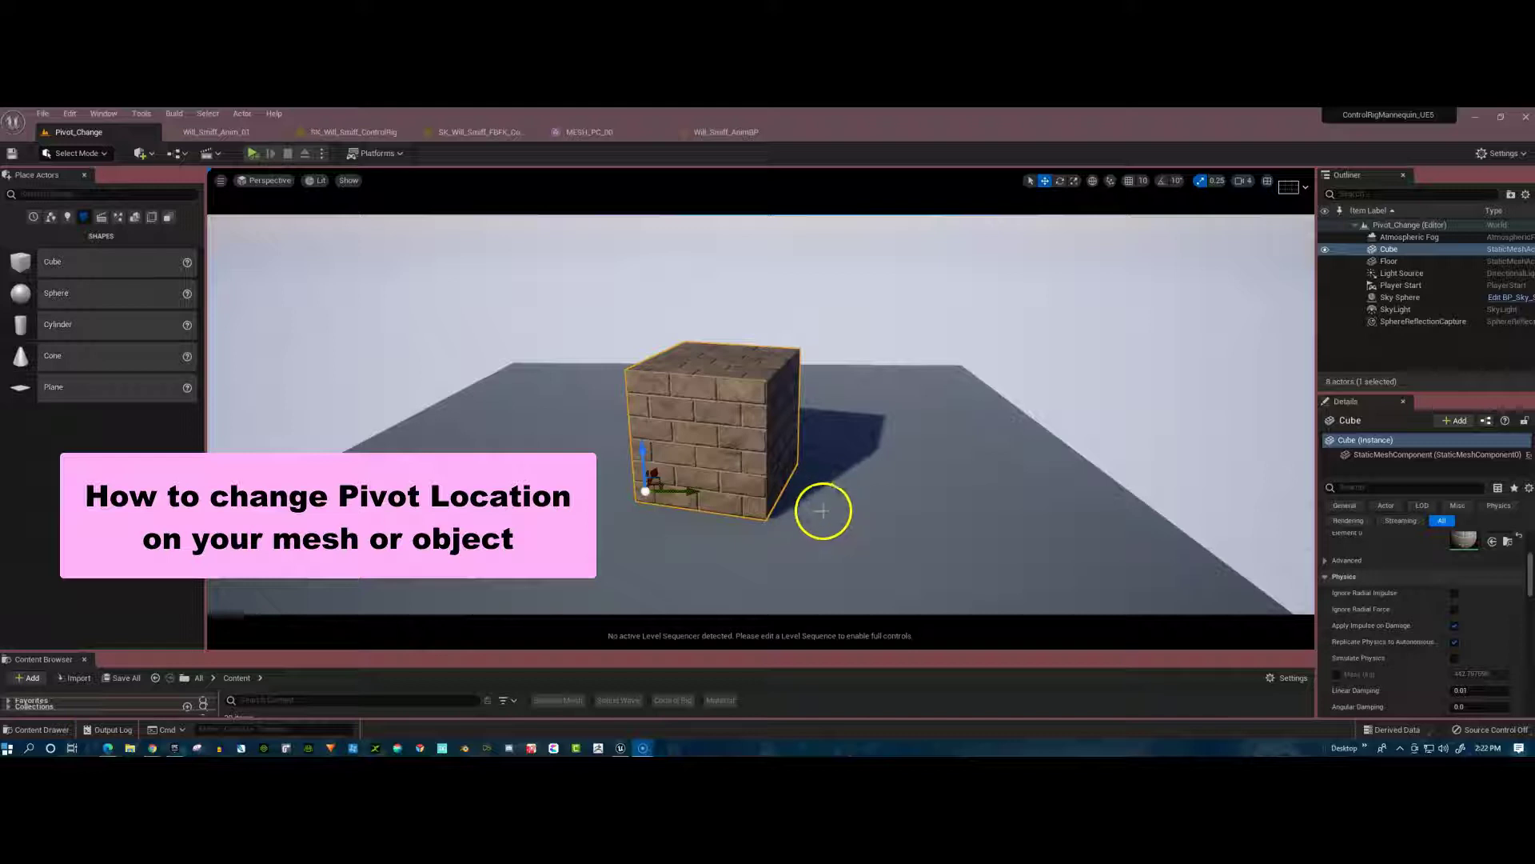
Rotate the brick cube about 45° around its bottom-left corner pivot.
right_click_drag(824, 500, 823, 506)
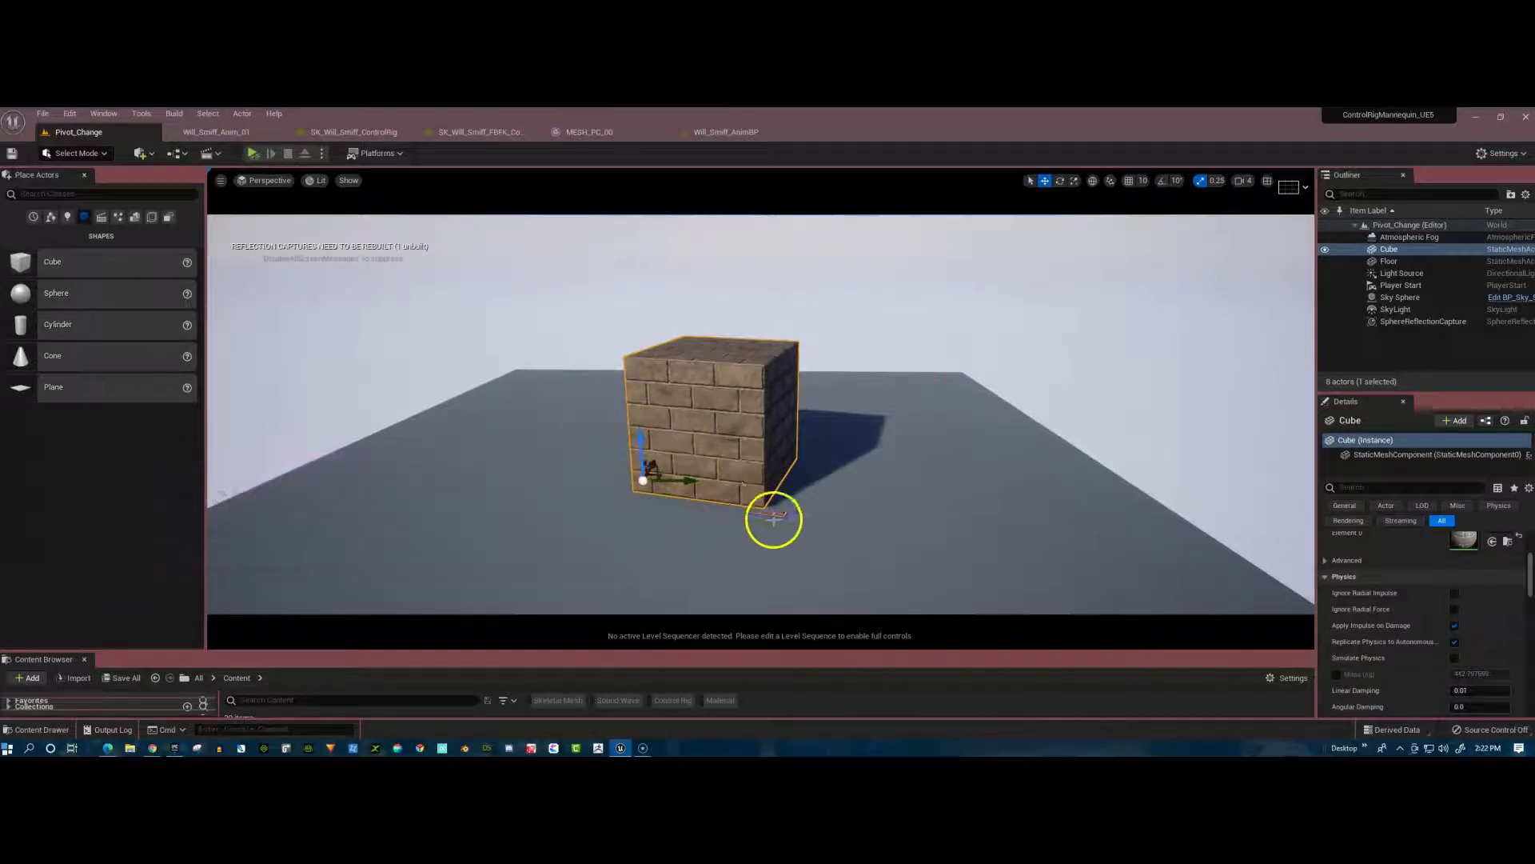
key("e")
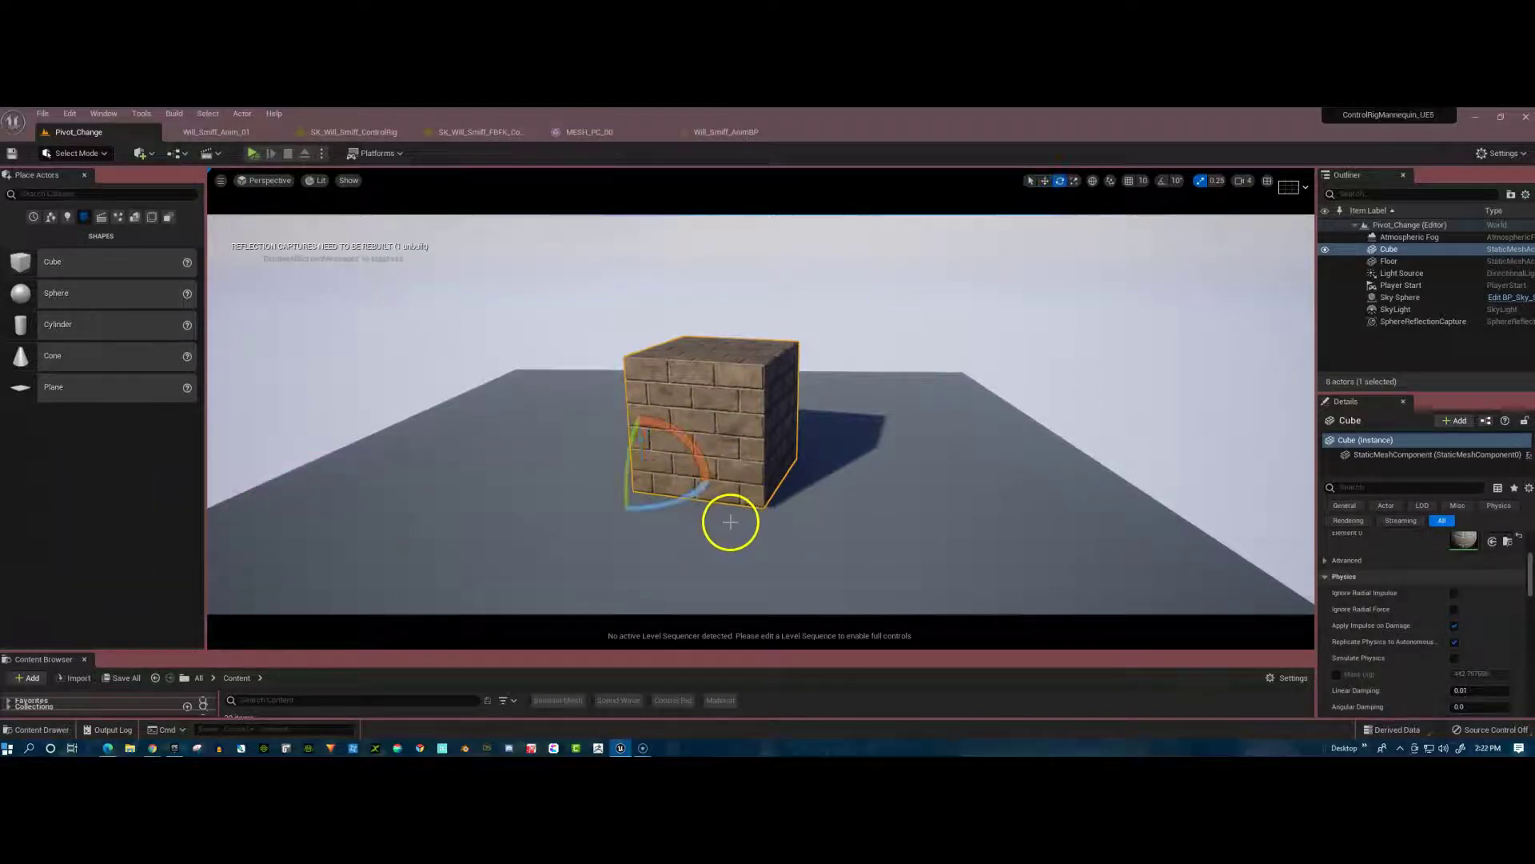
left_click_drag(683, 504, 504, 453)
Slide the cube sideways and back, then reframe the view around it.
key("w")
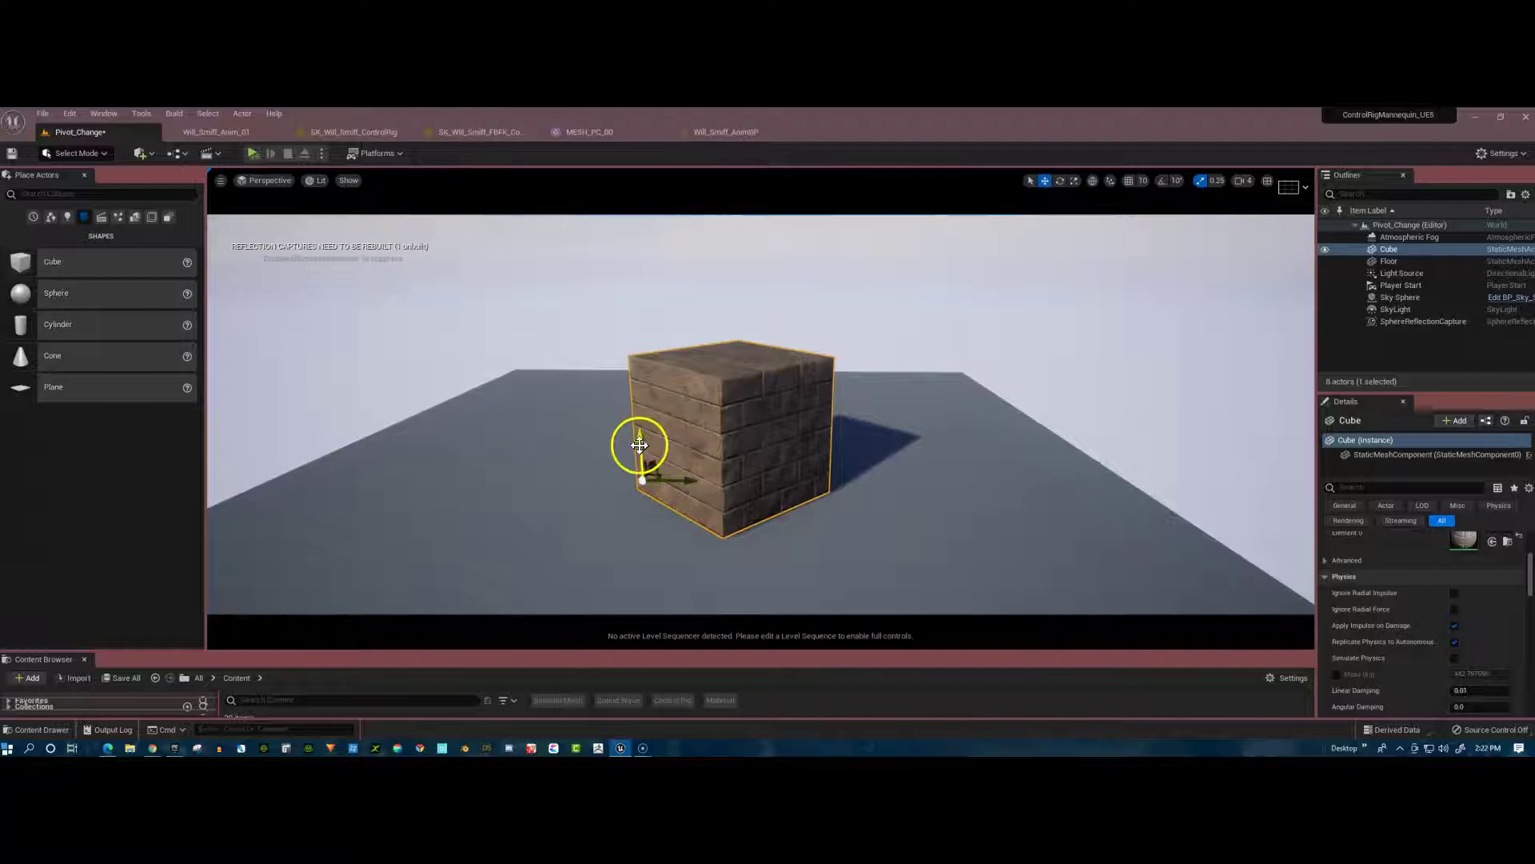
mouse_move(682, 479)
left_mouse_down()
mouse_move(595, 480)
mouse_move(706, 495)
left_mouse_up()
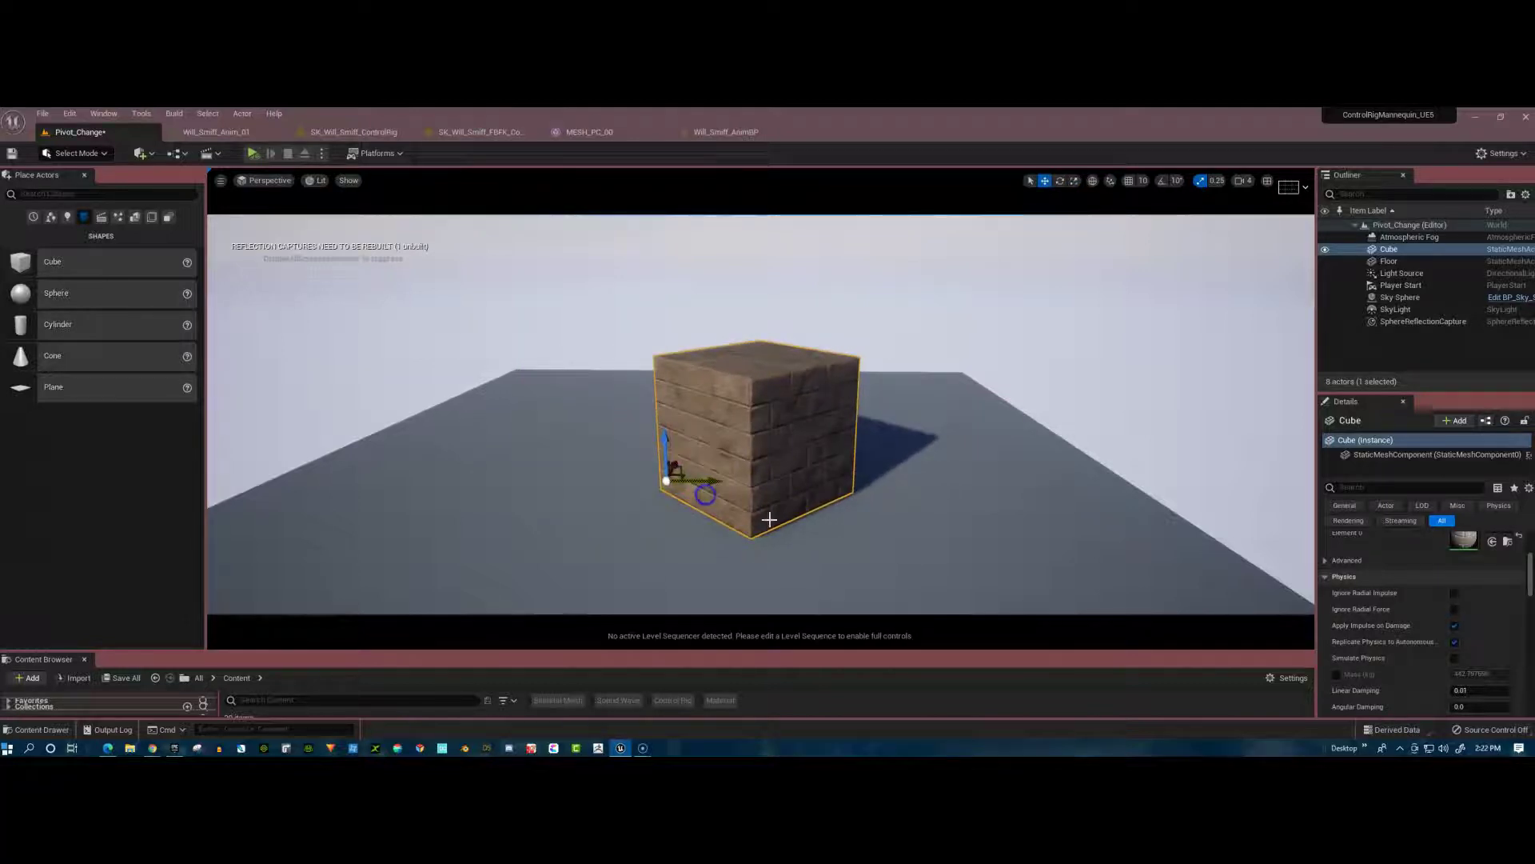
left_click_drag(845, 559, 877, 524)
right_click_drag(878, 525, 958, 491)
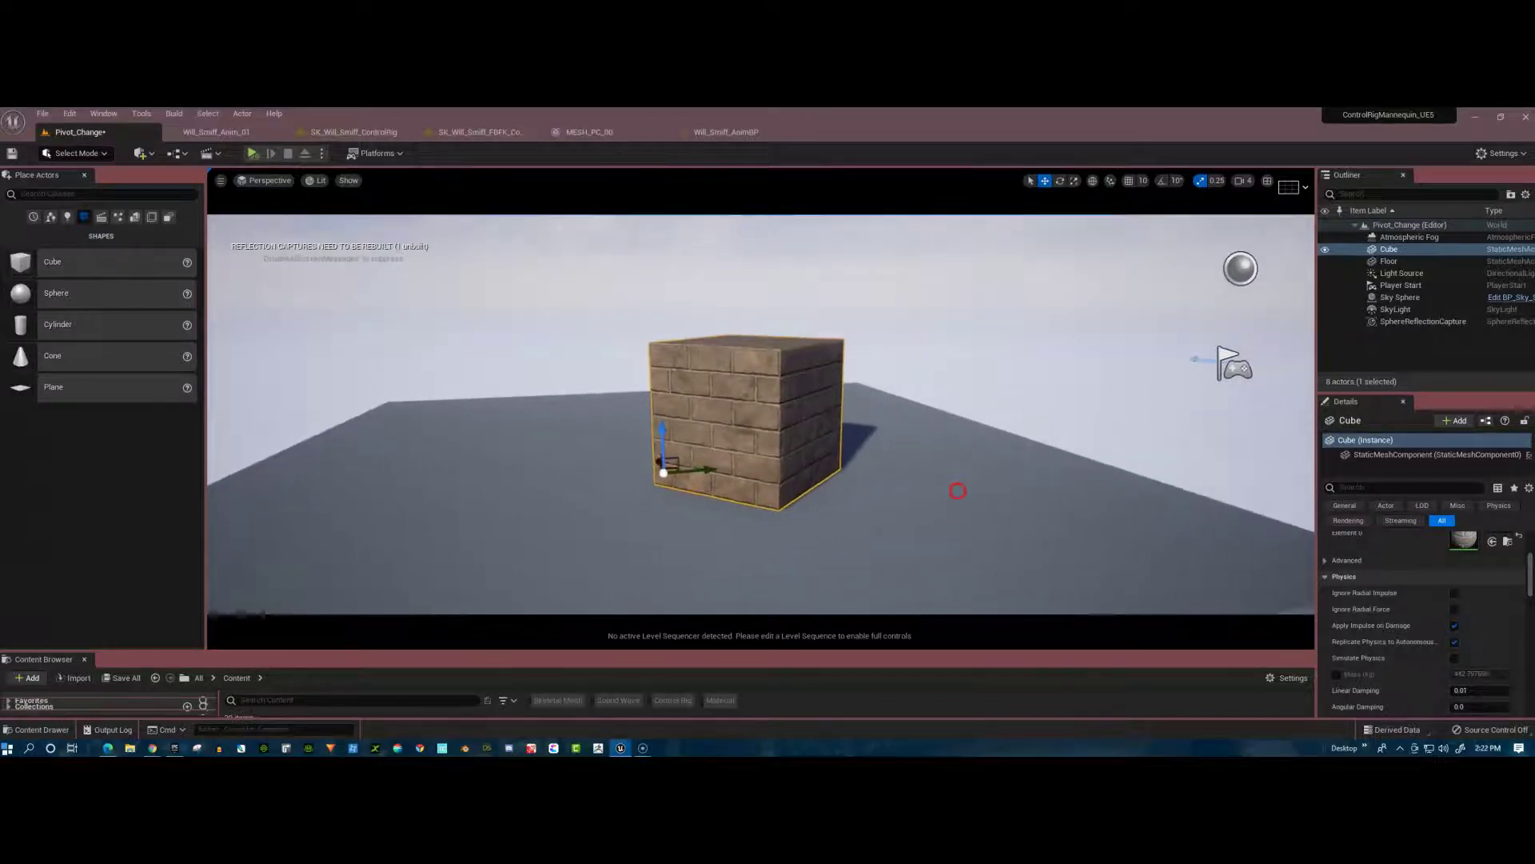
Move the cube's pivot to its centre with Pivot > Center on Selection.
right_click(734, 414)
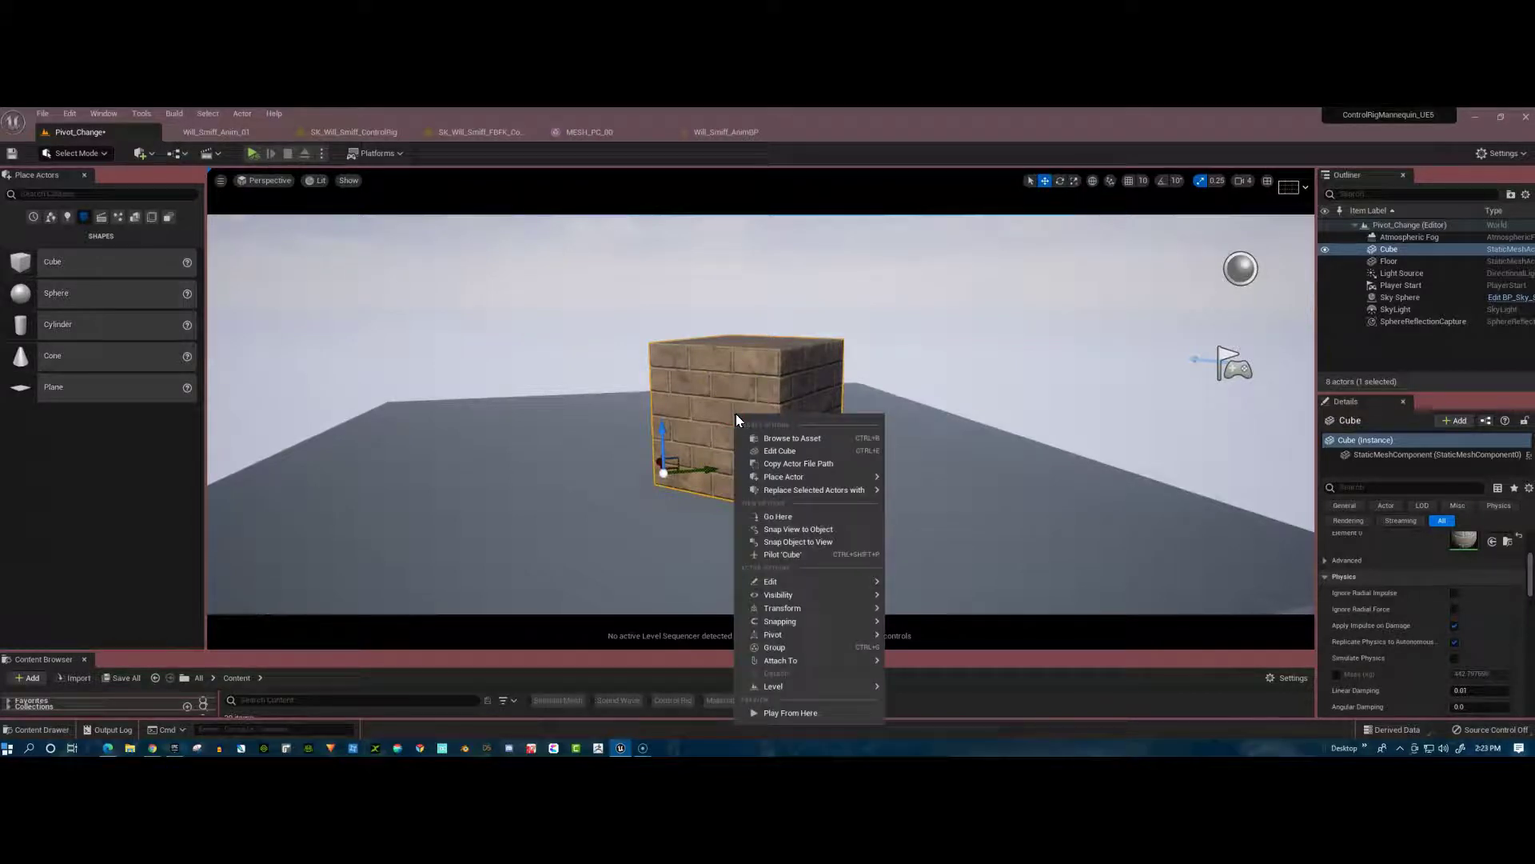
mouse_move(787, 637)
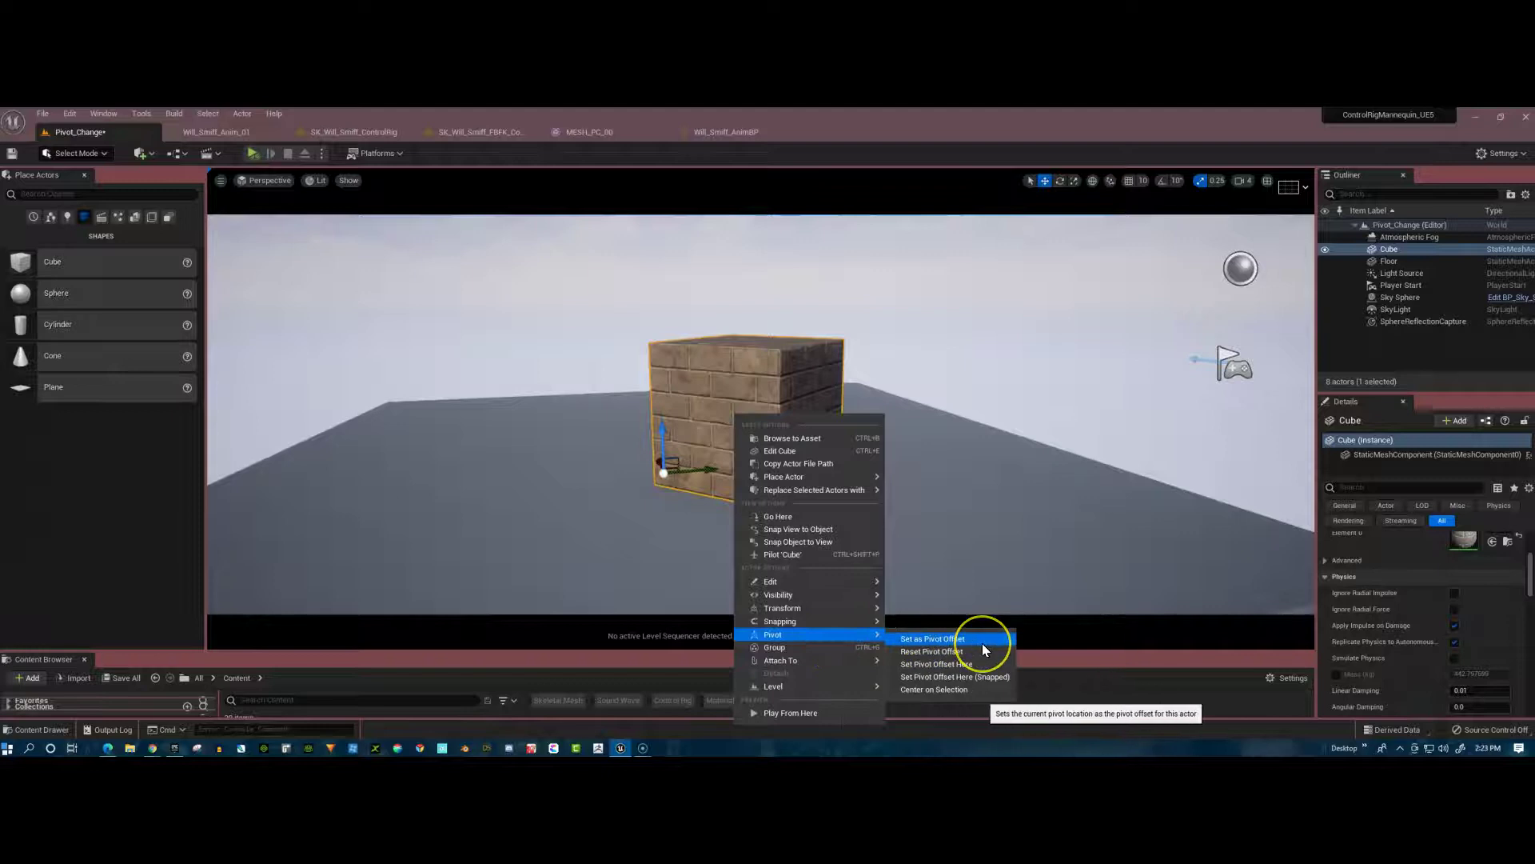
left_click(971, 688)
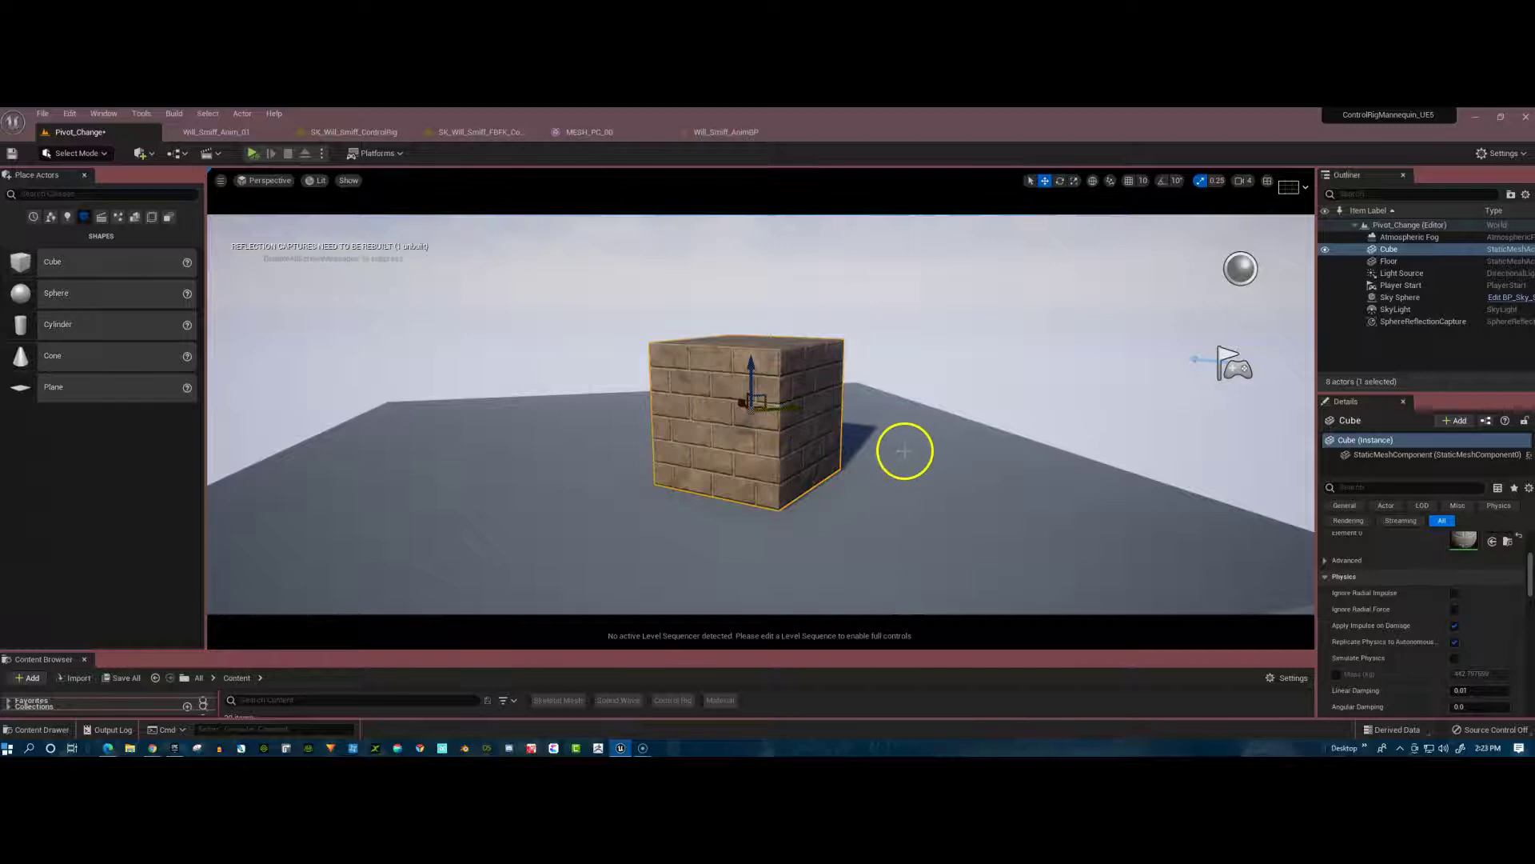
Yaw the cube to about -110° around its centre, then deselect and reselect it.
mouse_move(898, 455)
left_mouse_down()
mouse_move(901, 538)
mouse_move(891, 441)
left_mouse_up()
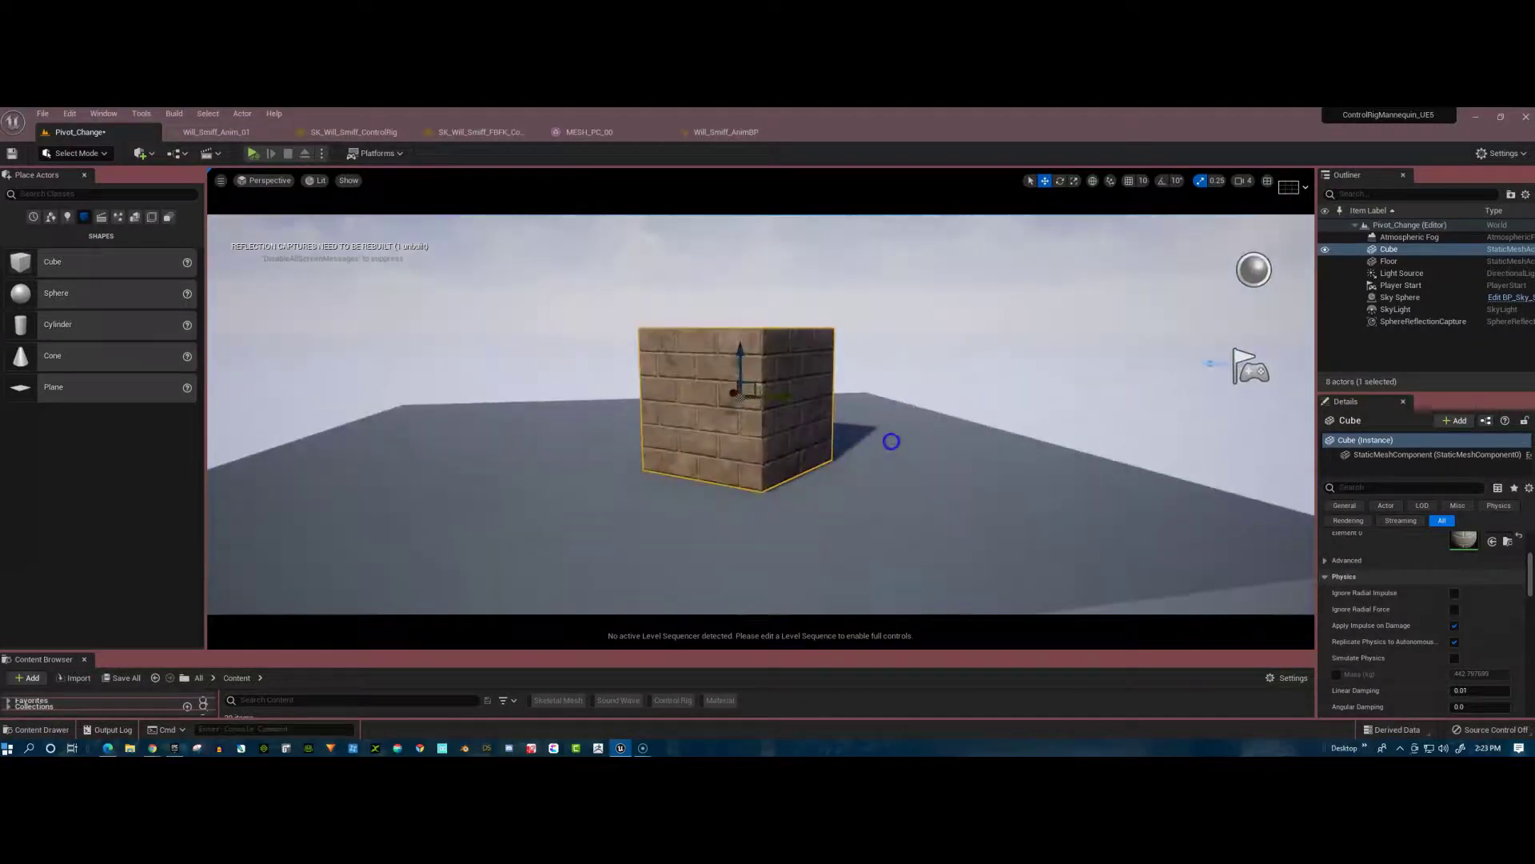
left_click_drag(778, 422, 733, 469)
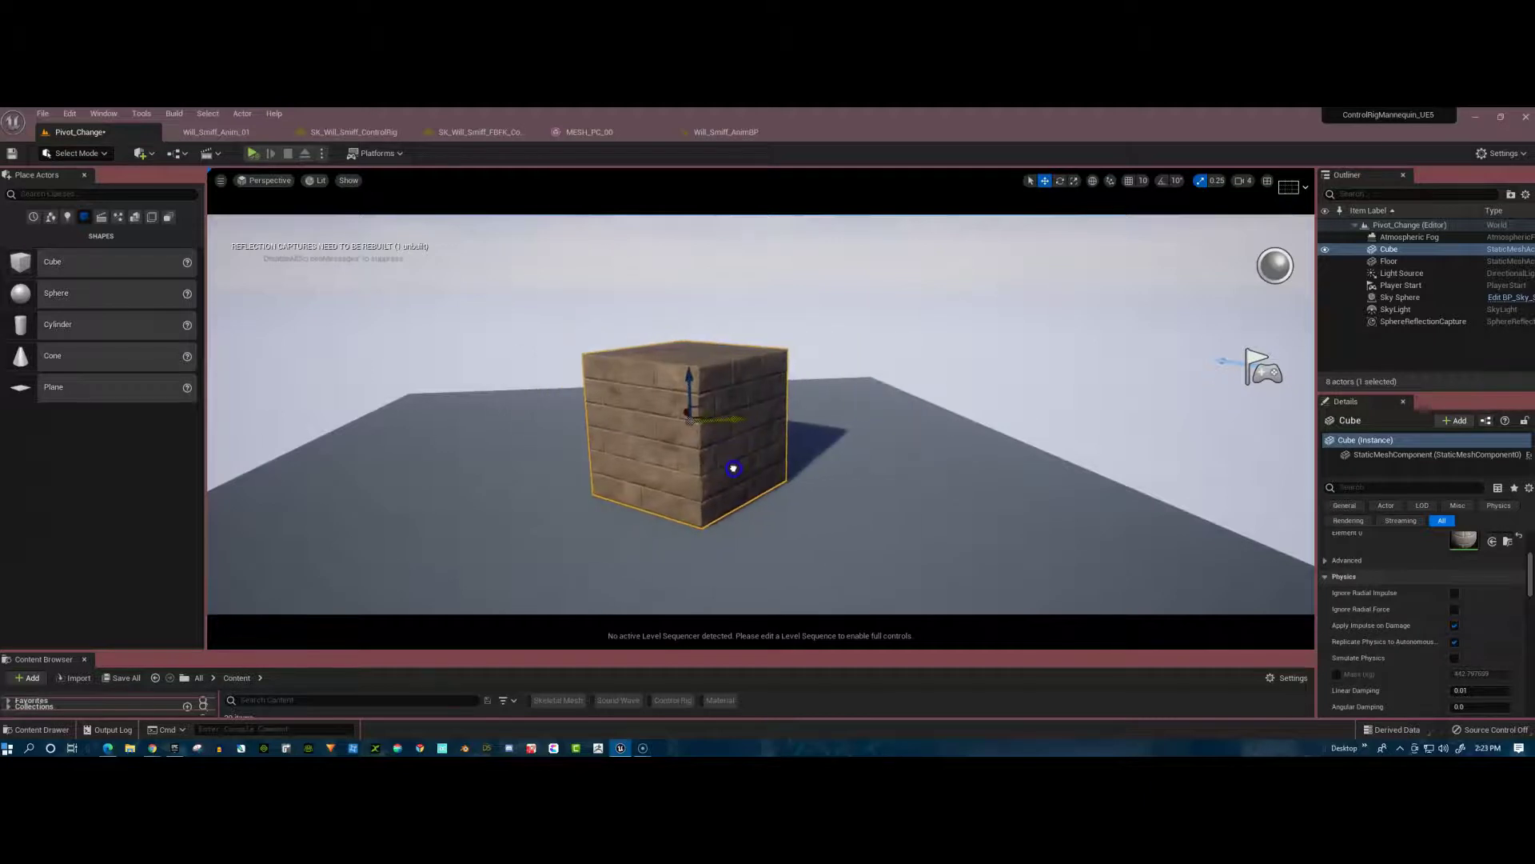
key("e")
left_click_drag(651, 435, 589, 520)
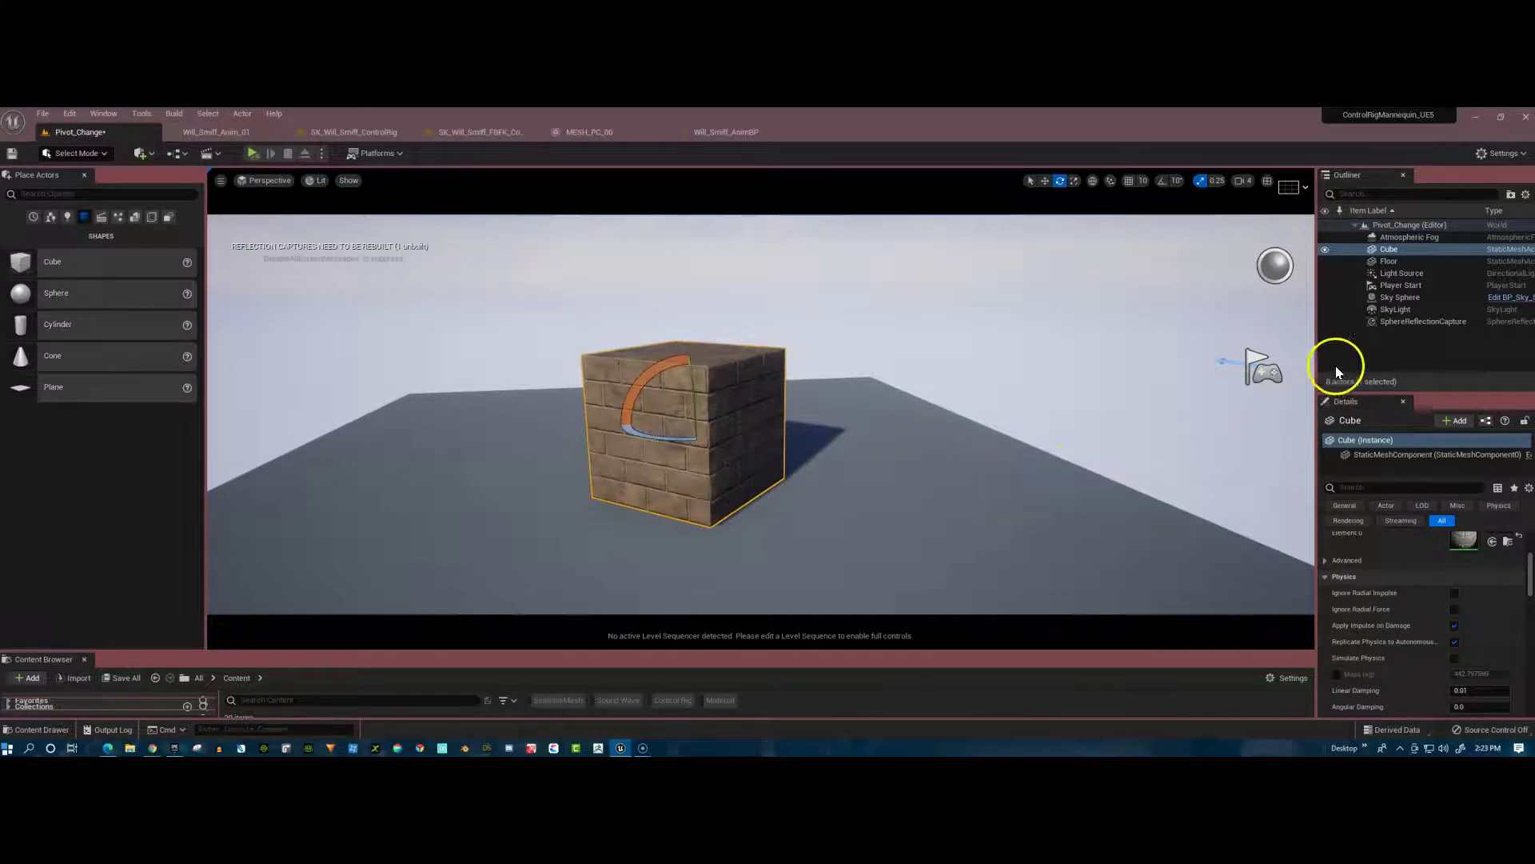
left_click(1362, 352)
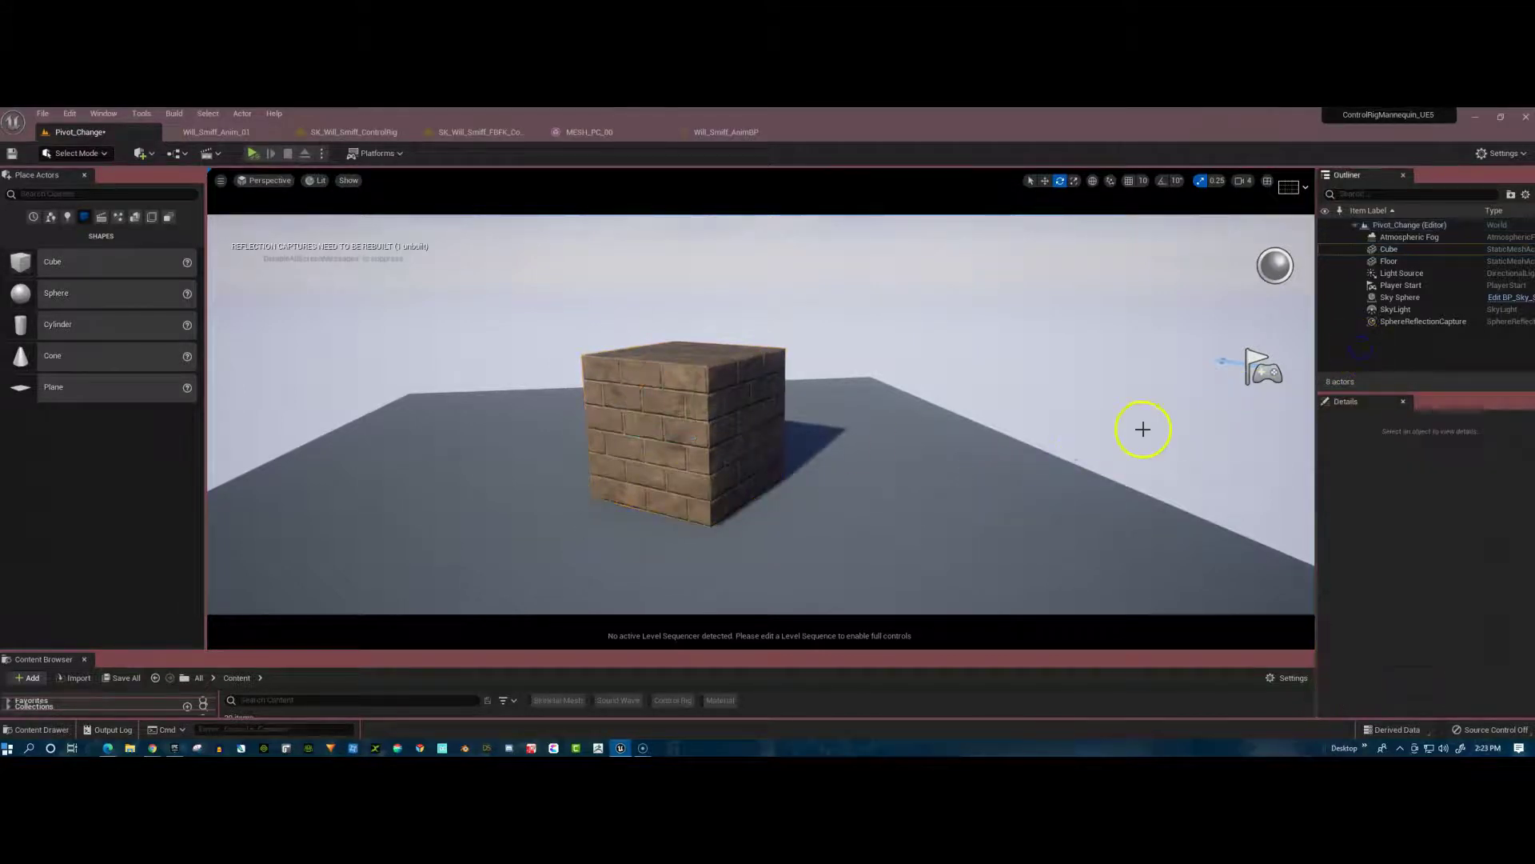
left_click(686, 401)
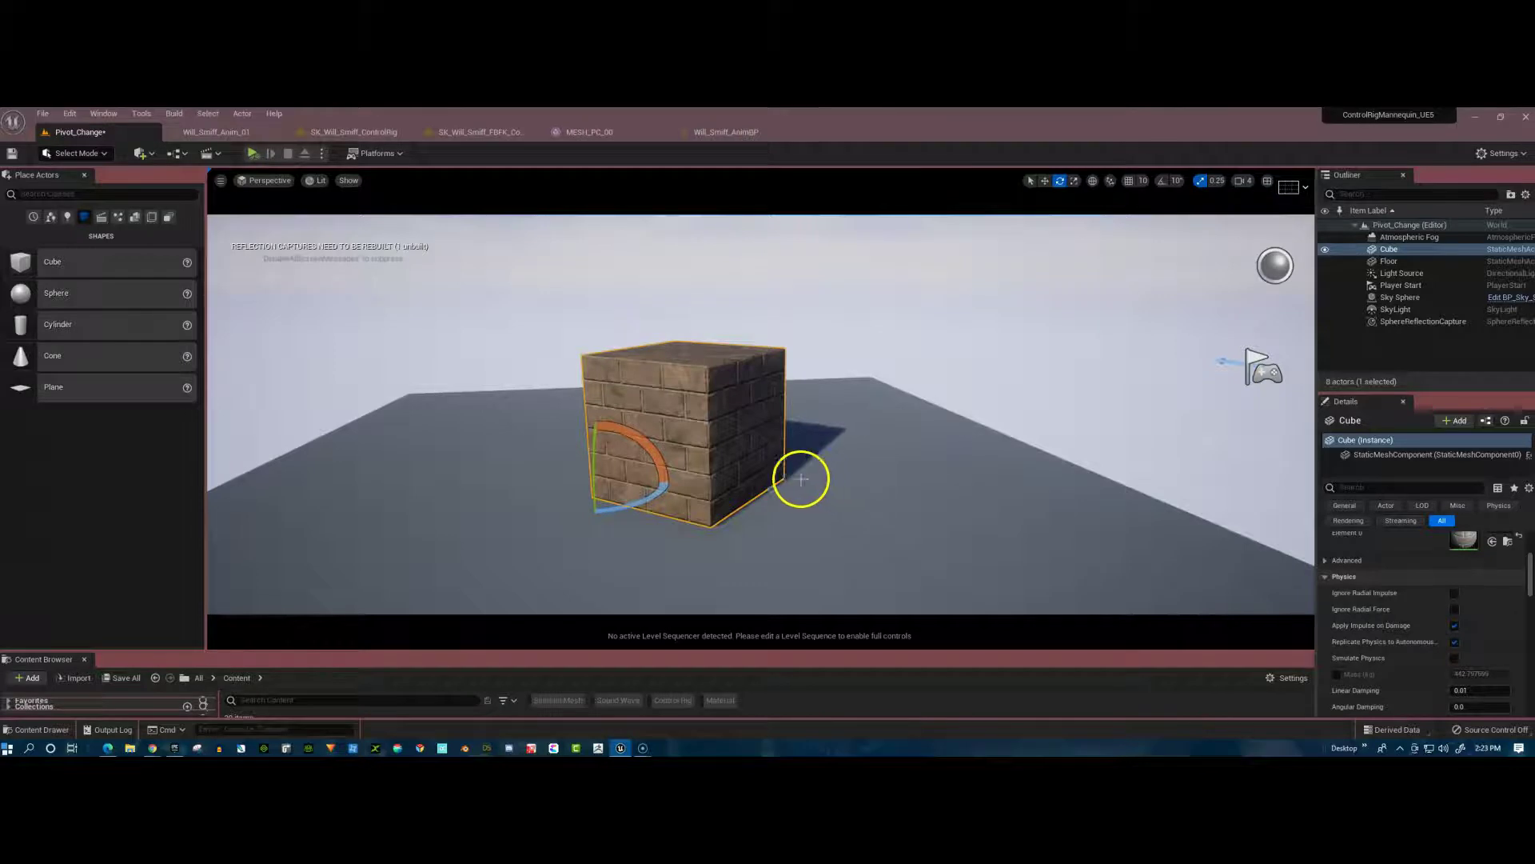
Re-centre the cube's pivot using Pivot > Center on Selection.
key("w")
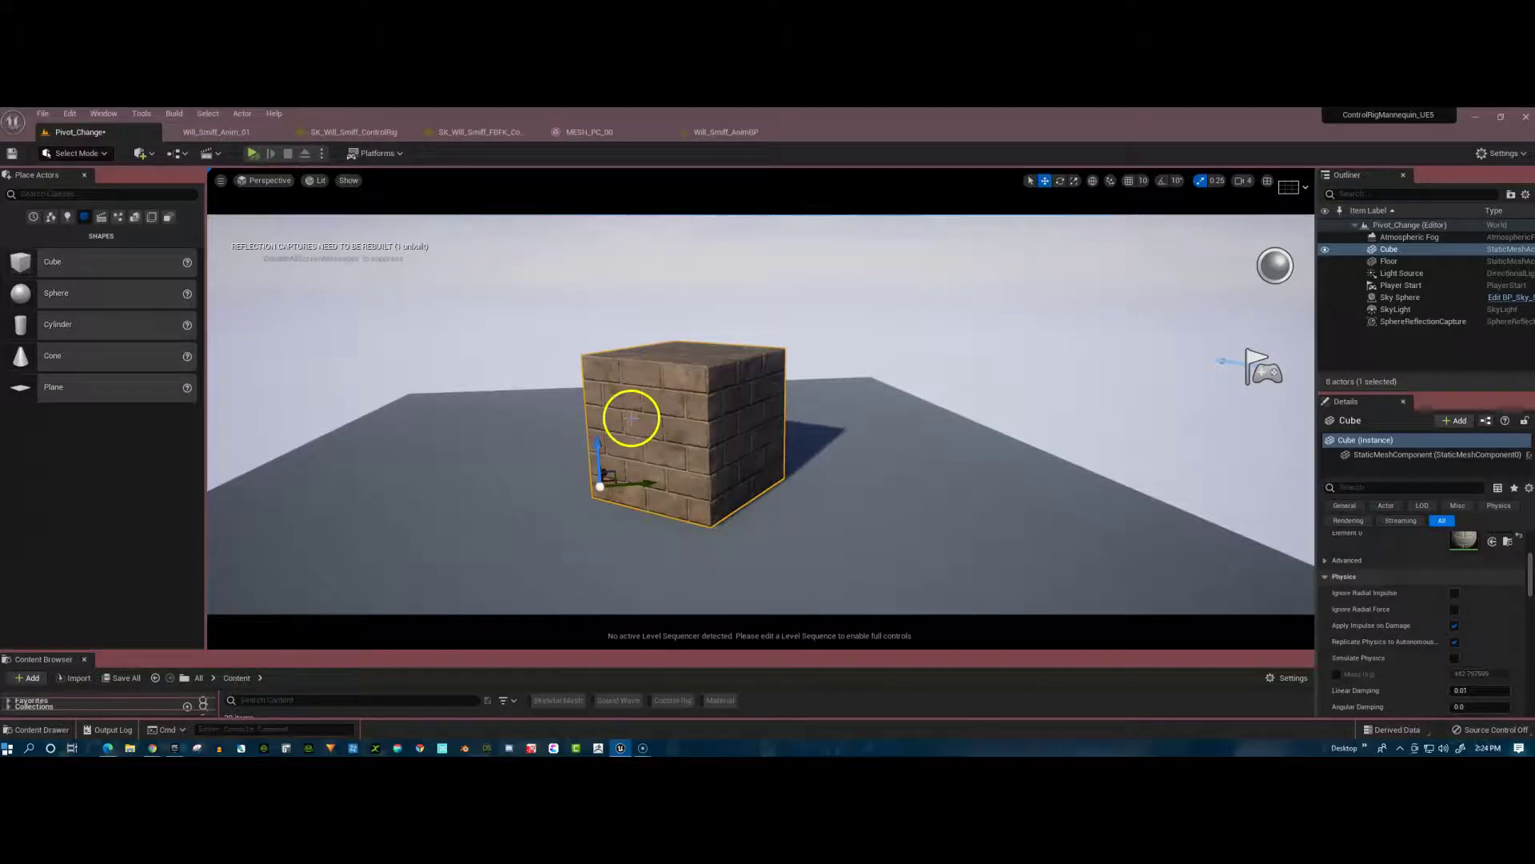
right_click(686, 416)
mouse_move(723, 636)
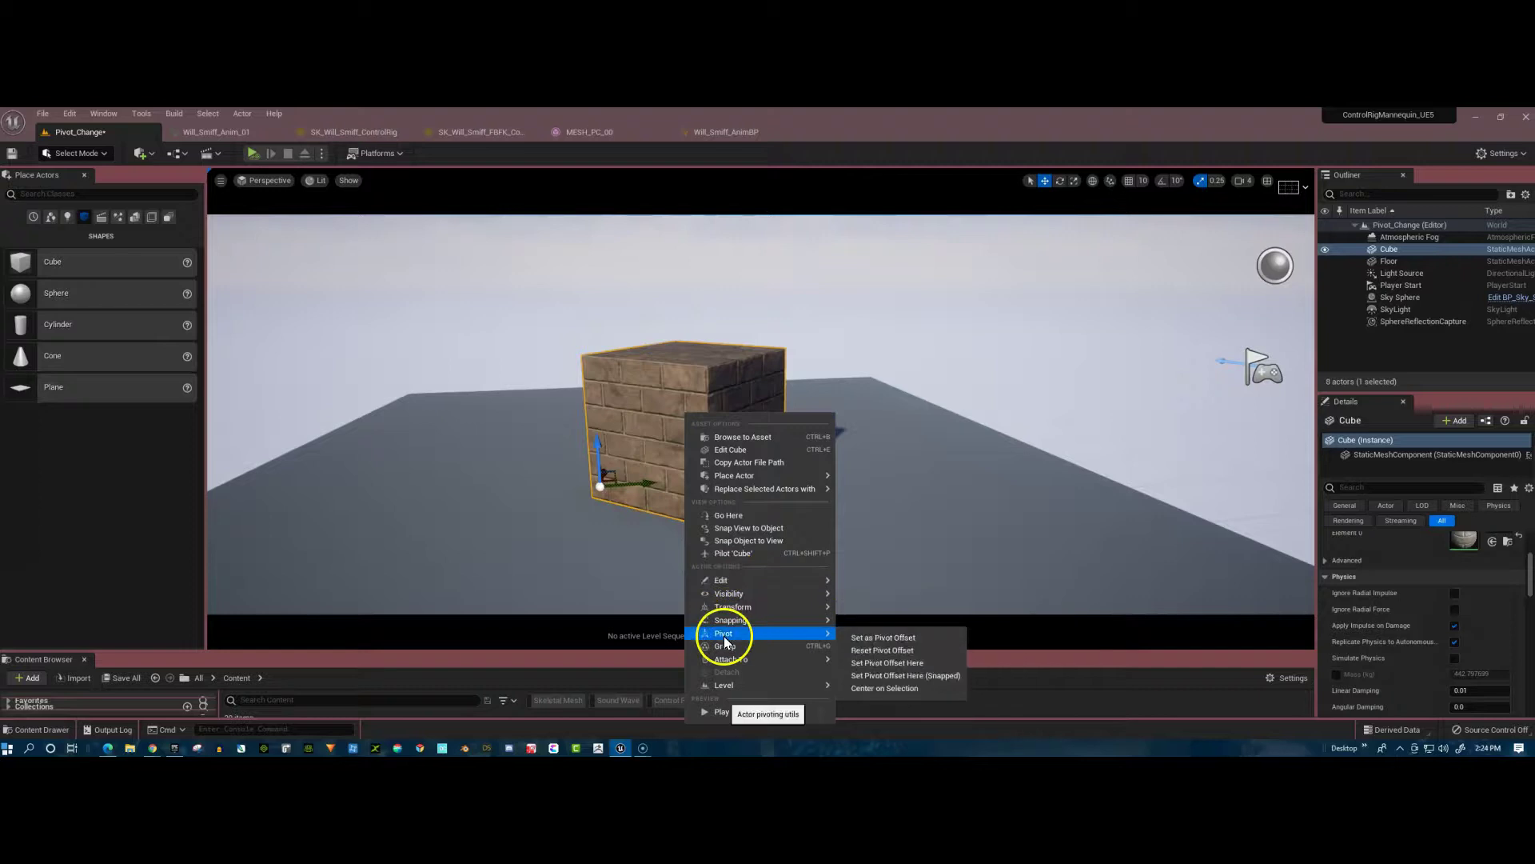
left_click(891, 690)
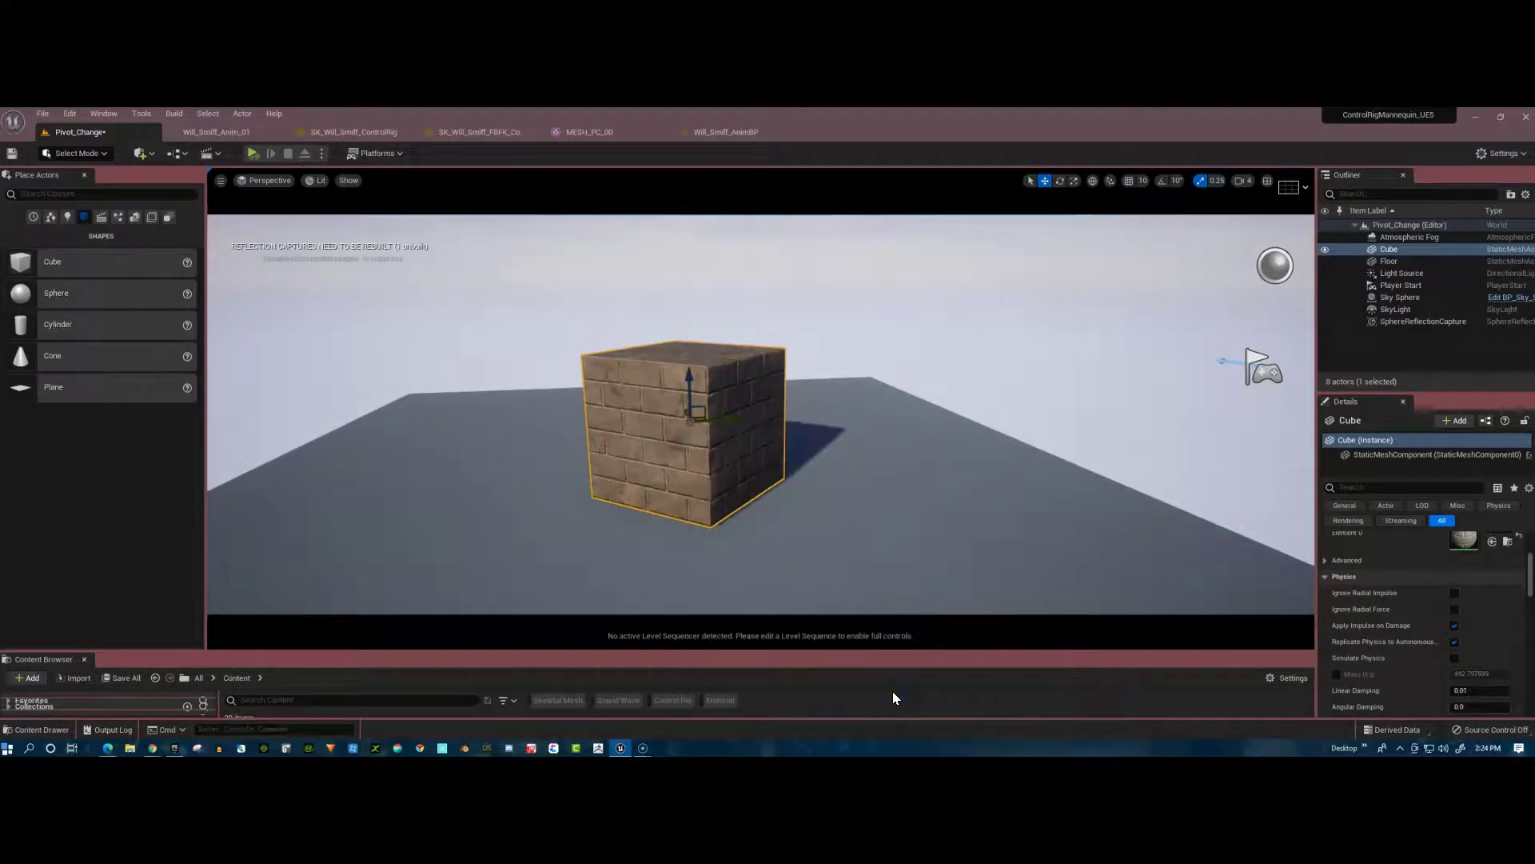
right_click(610, 422)
left_click(695, 394)
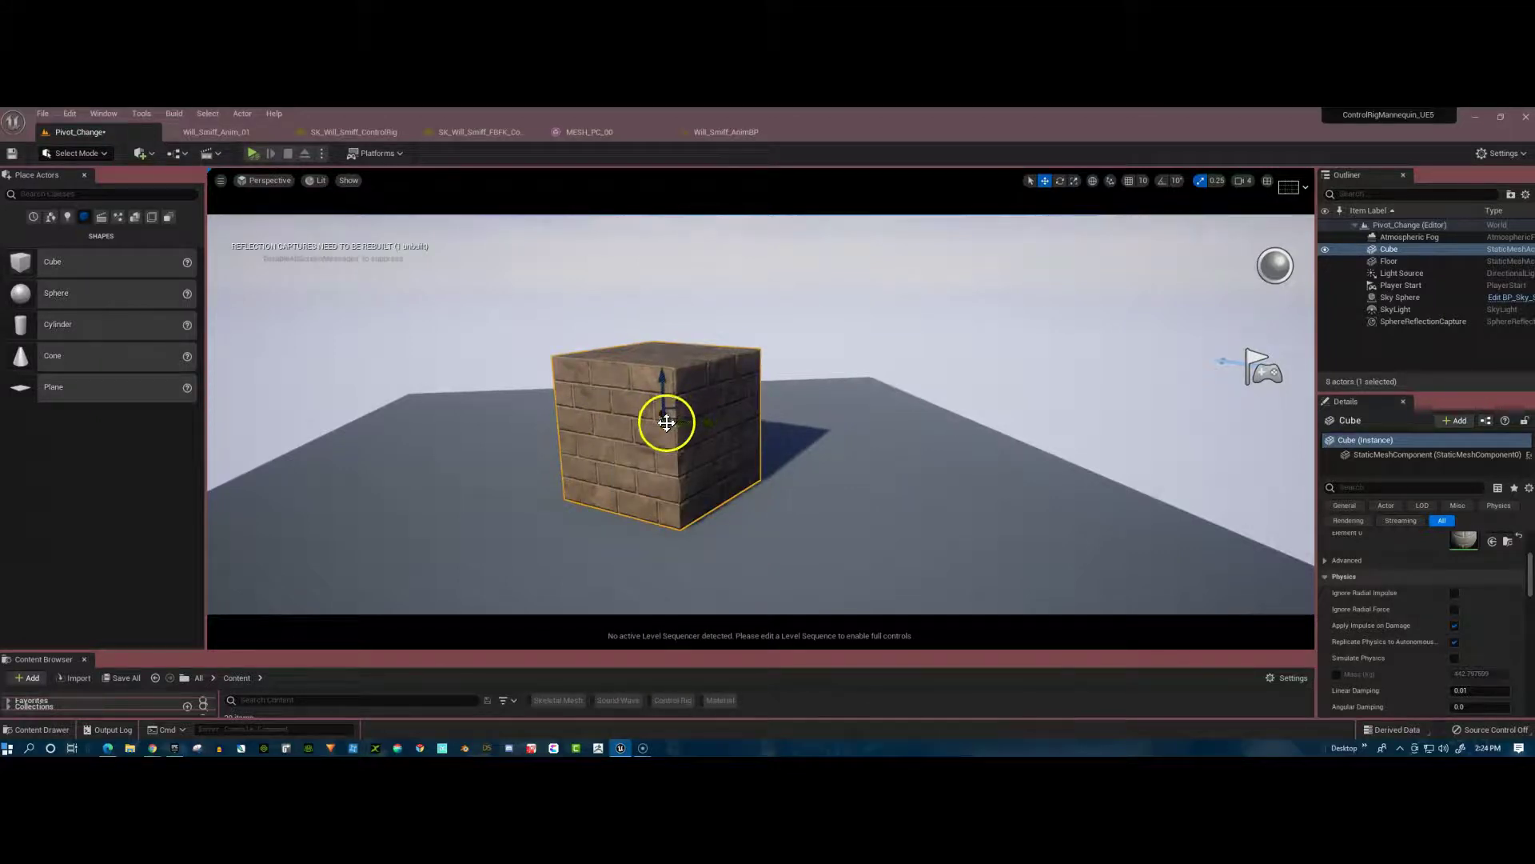
Store the cube's centred pivot with Pivot > Set as Pivot Offset.
right_click(606, 443)
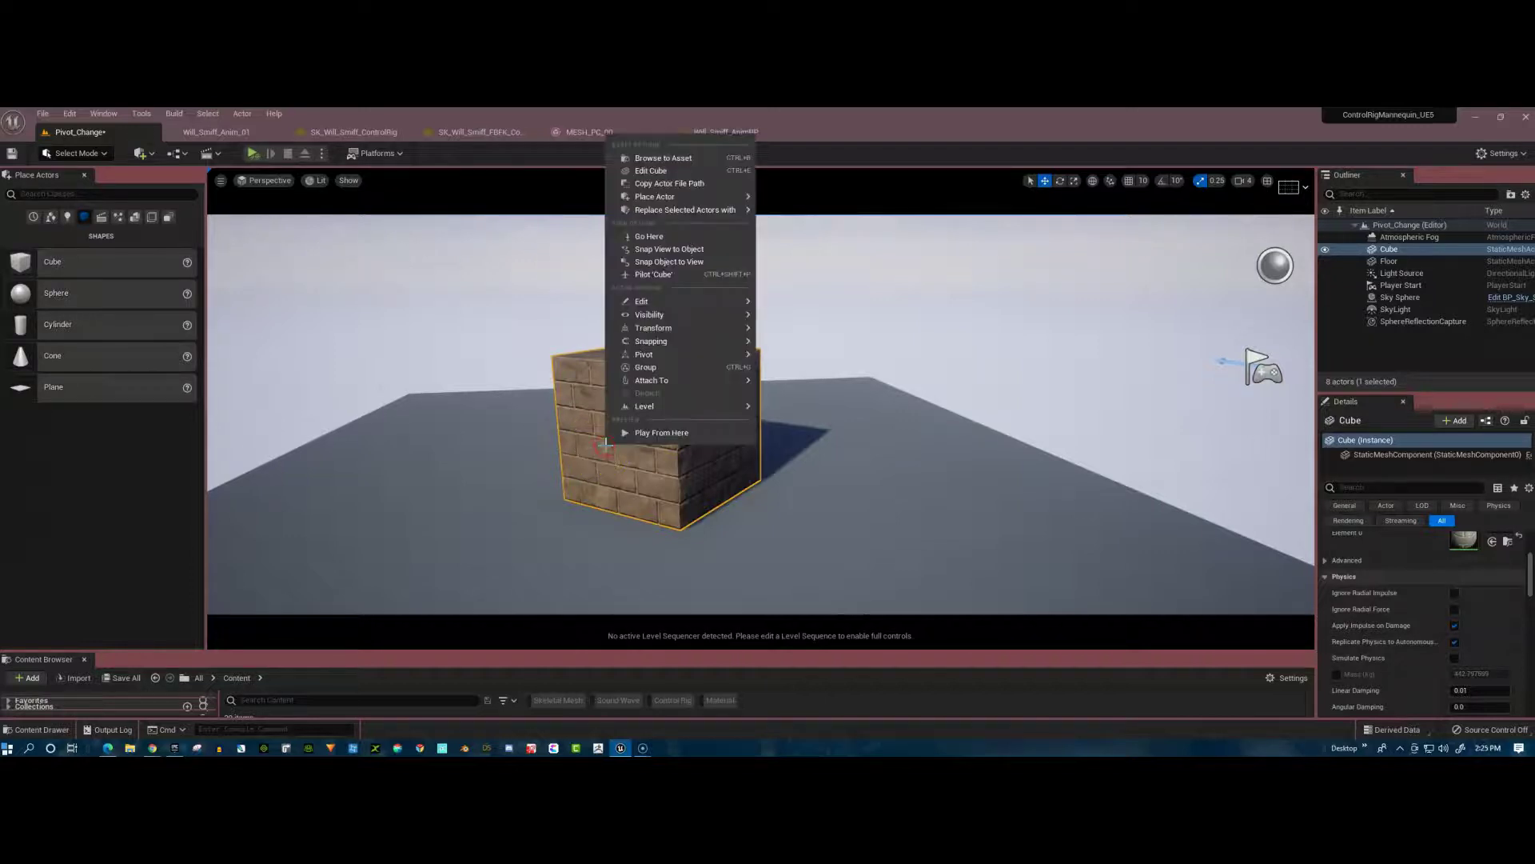
mouse_move(658, 354)
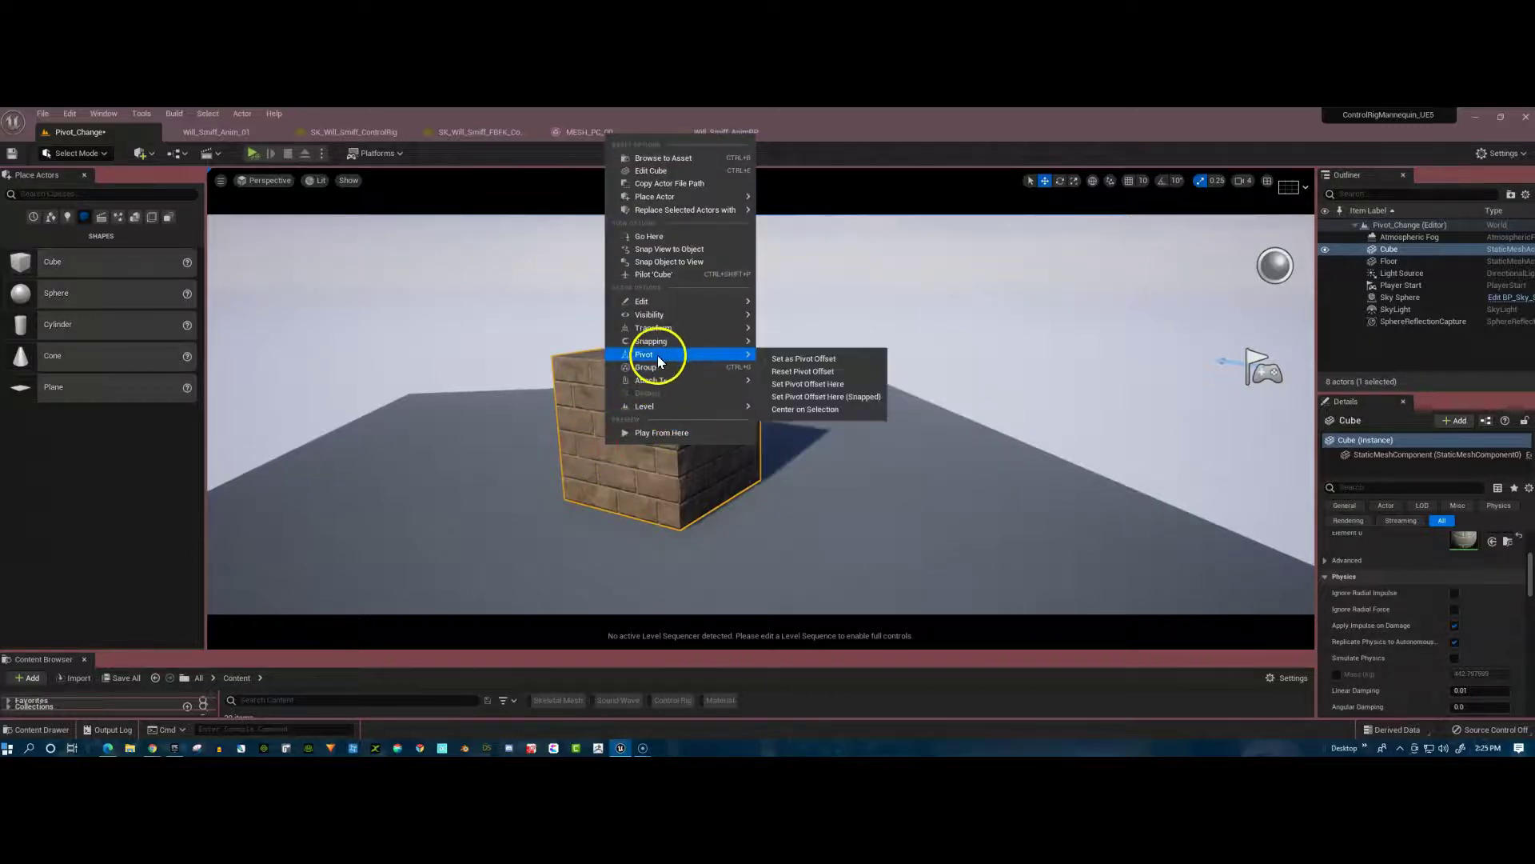
left_click(860, 364)
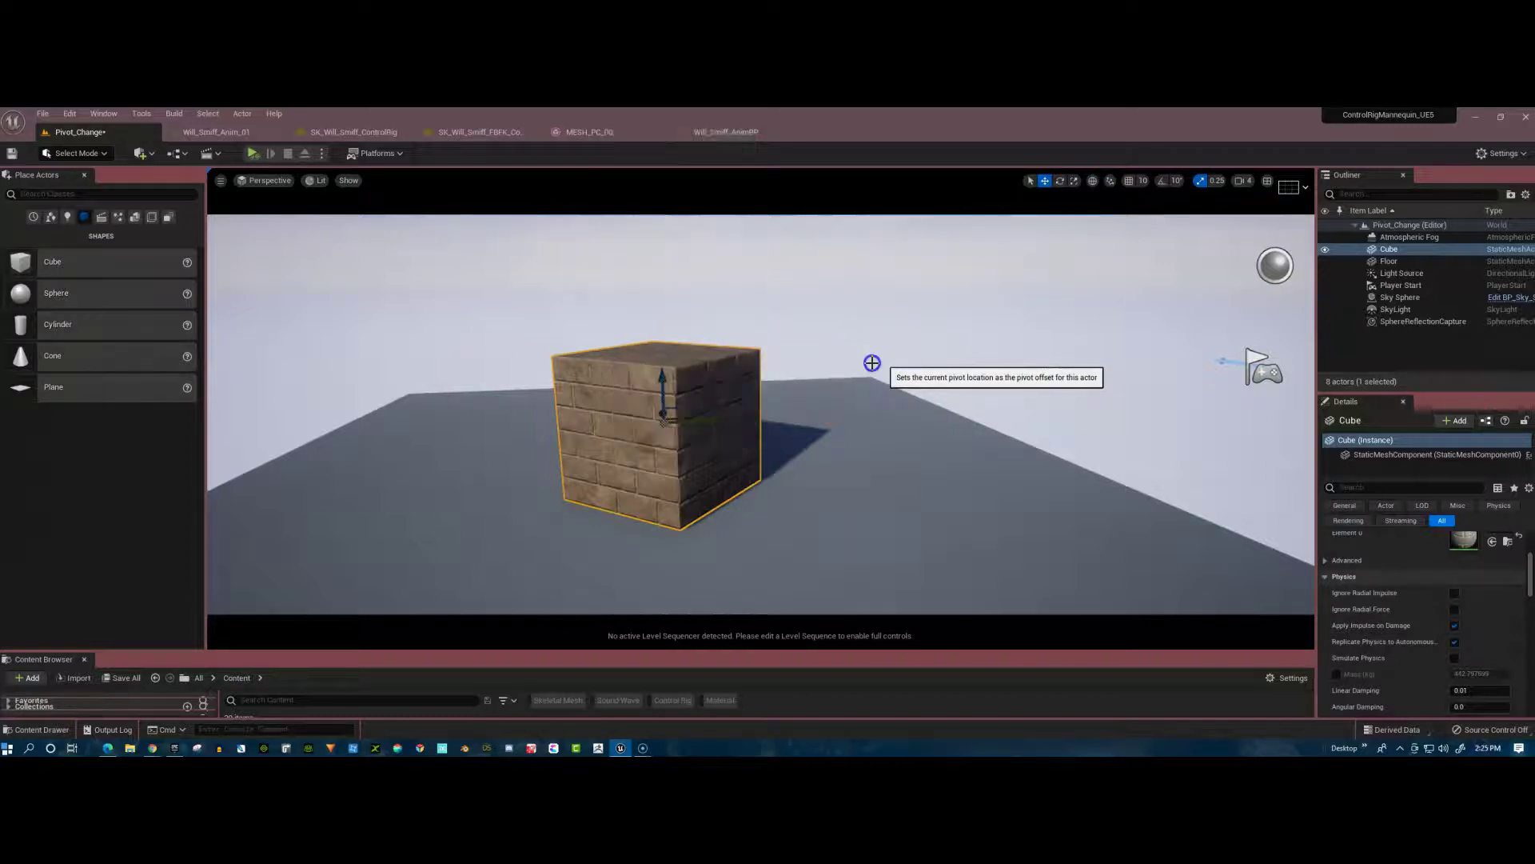
Slide the cube left, then deselect and reselect it.
left_click_drag(736, 407, 771, 435)
key("e")
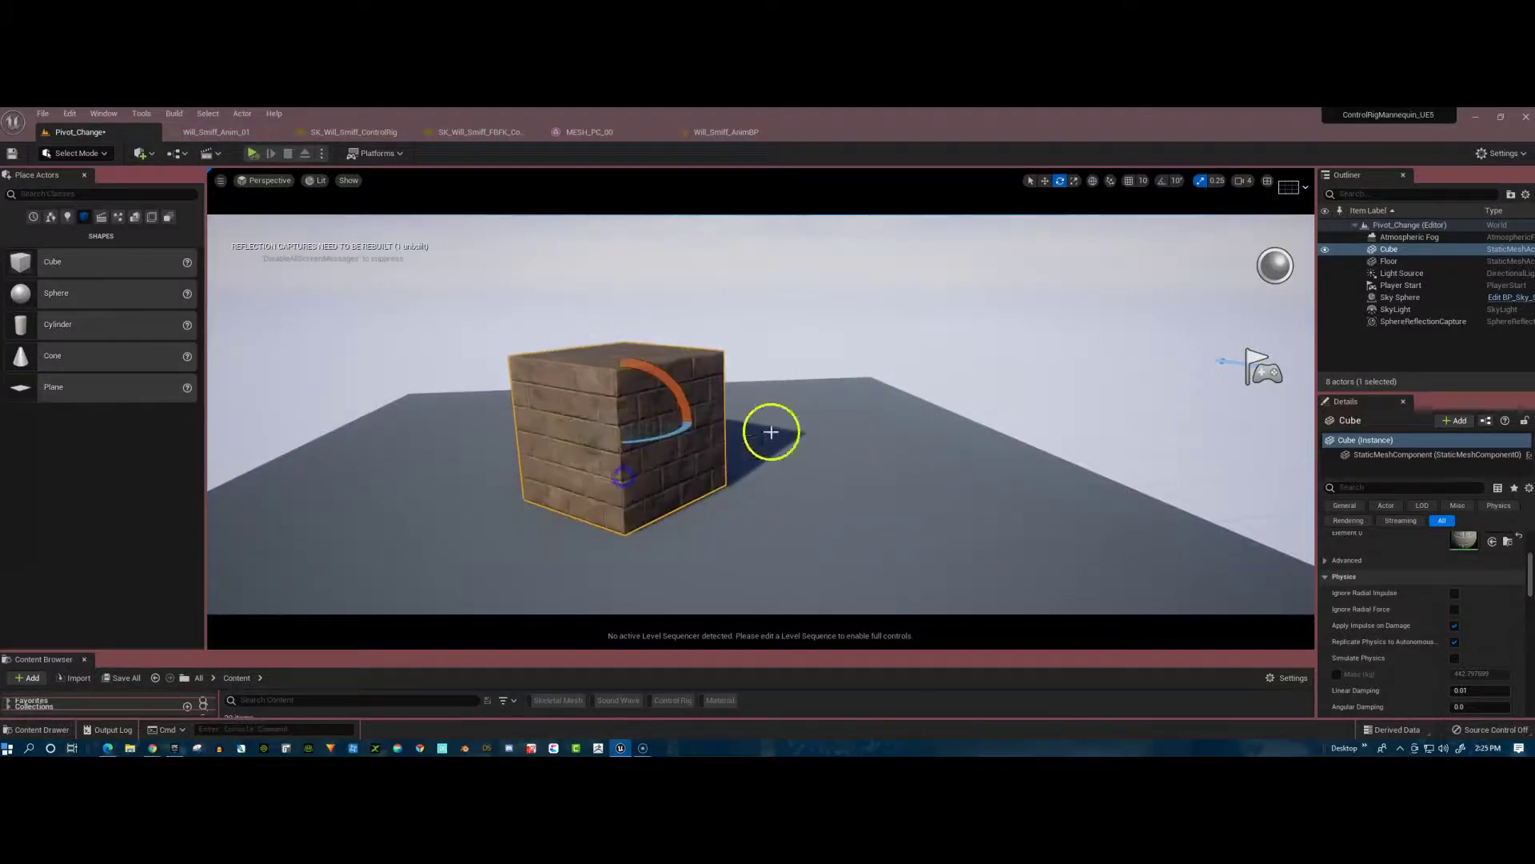
left_click(959, 461)
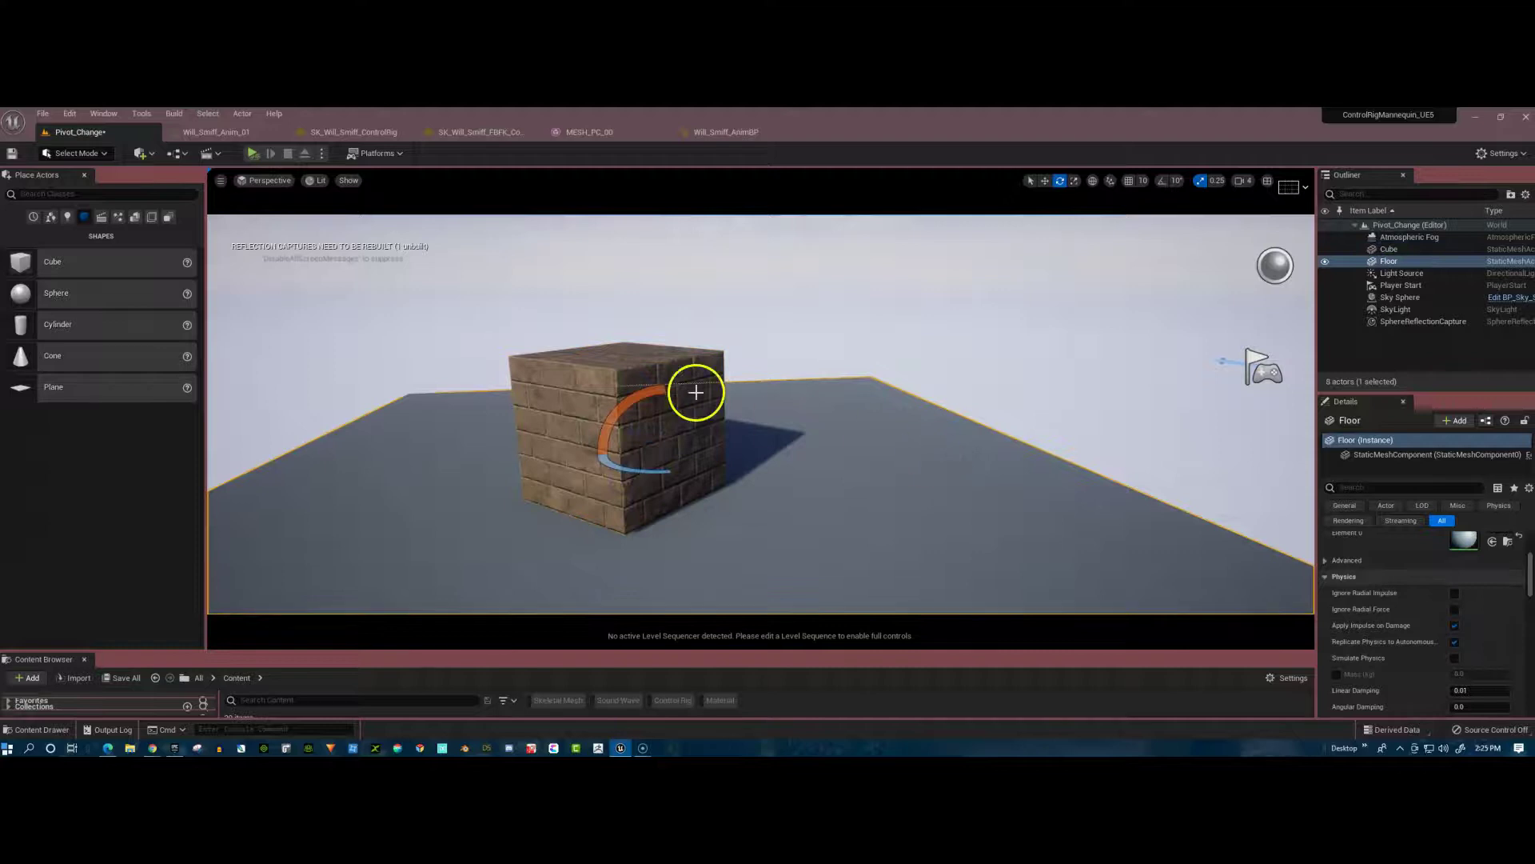
left_click(559, 370)
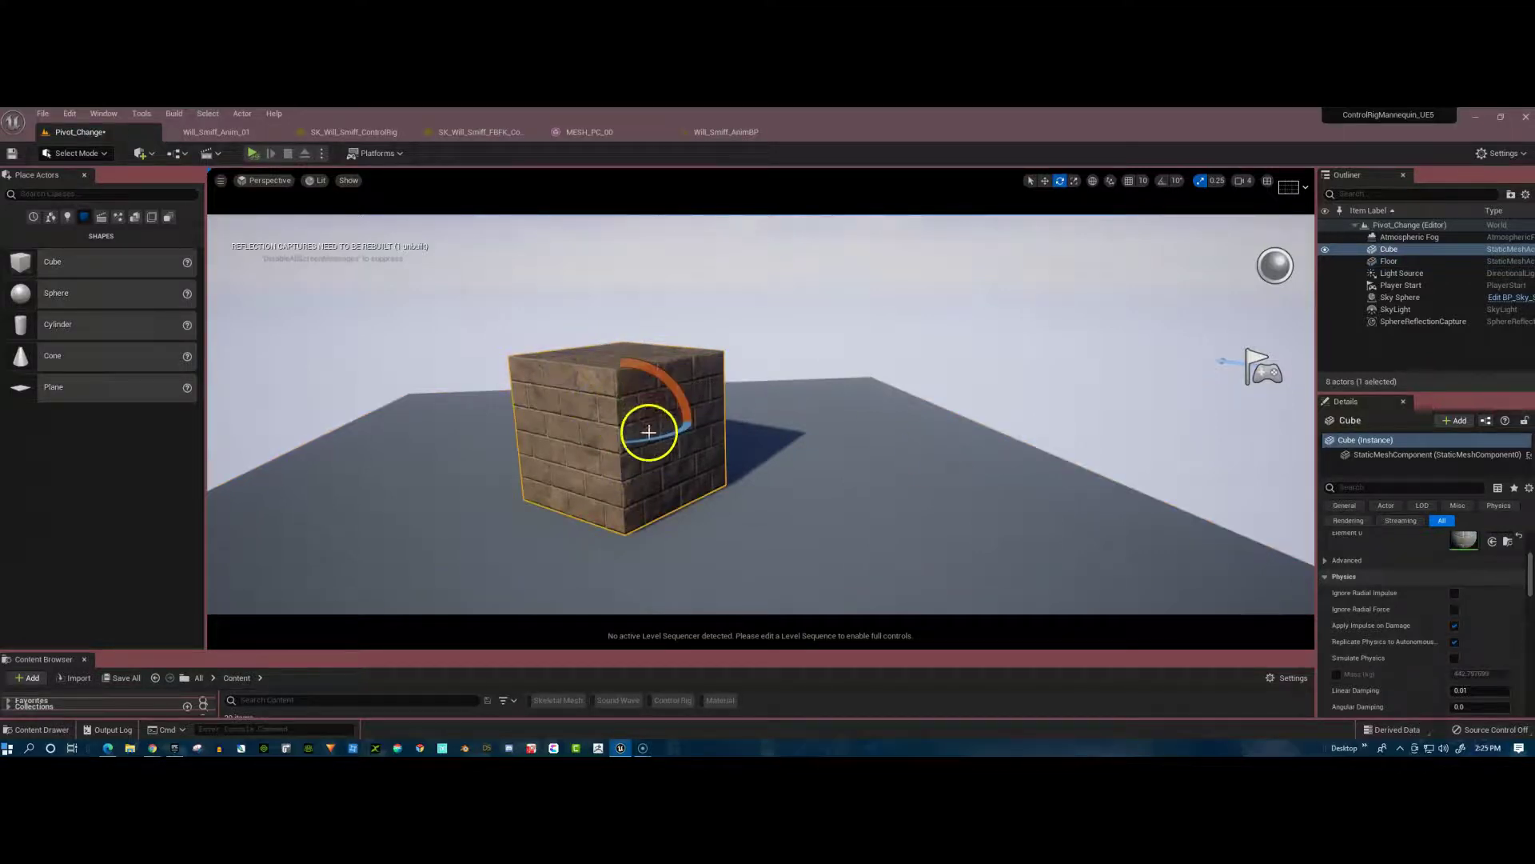
Spin the cube about 15° on its vertical axis around its centred pivot offset.
key("w")
left_click_drag(658, 425, 732, 448)
key("ctrl+z")
key("e")
mouse_move(667, 445)
right_mouse_down()
mouse_move(637, 439)
mouse_move(664, 446)
right_mouse_up()
left_click_drag(657, 437, 569, 517)
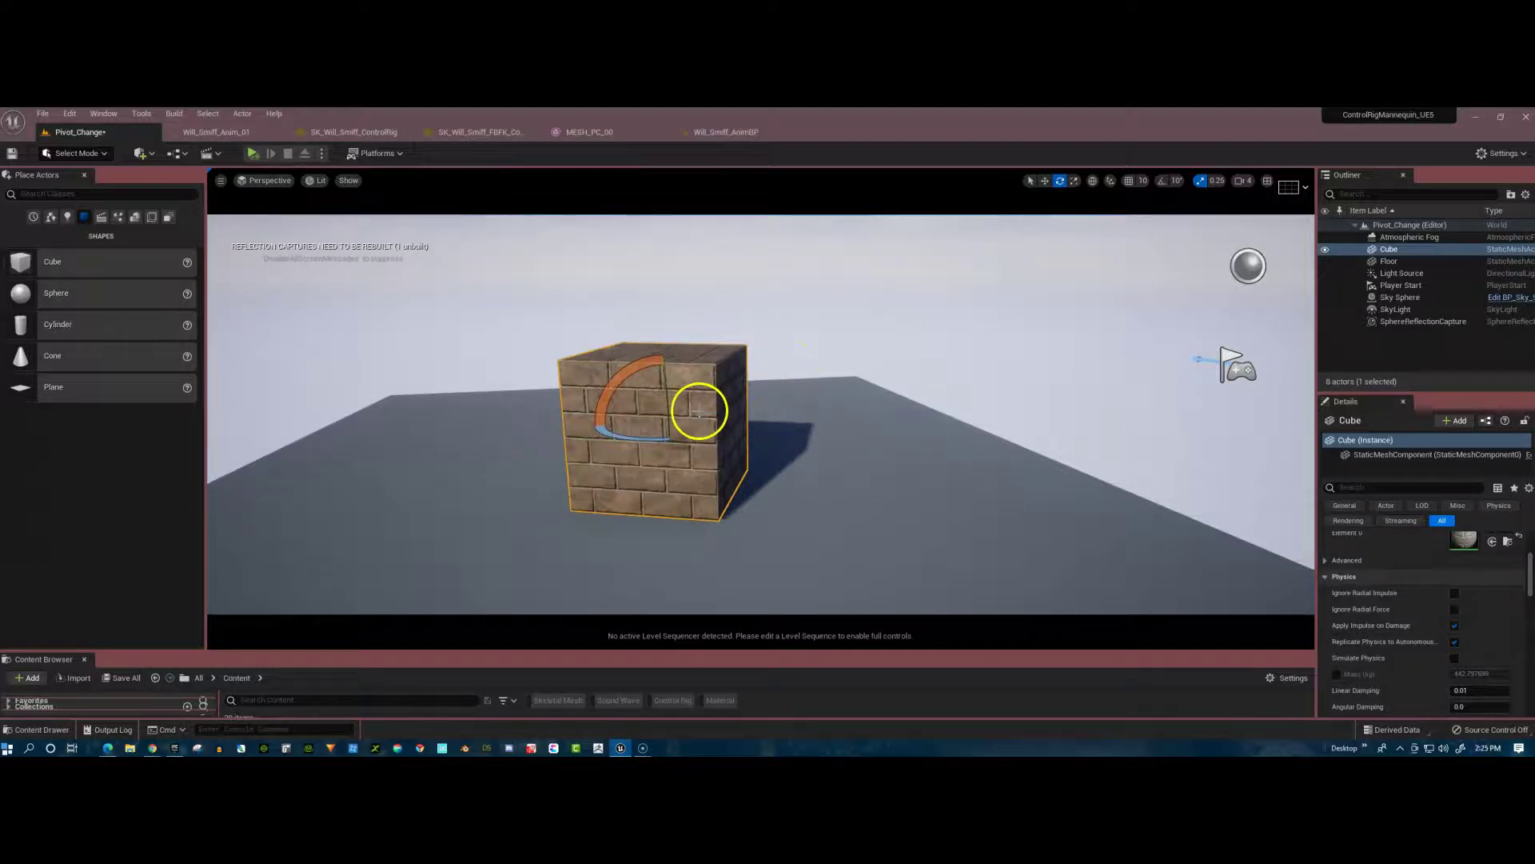
Place the pivot at the cube's bottom-left front corner and test it by sliding the cube.
key("w")
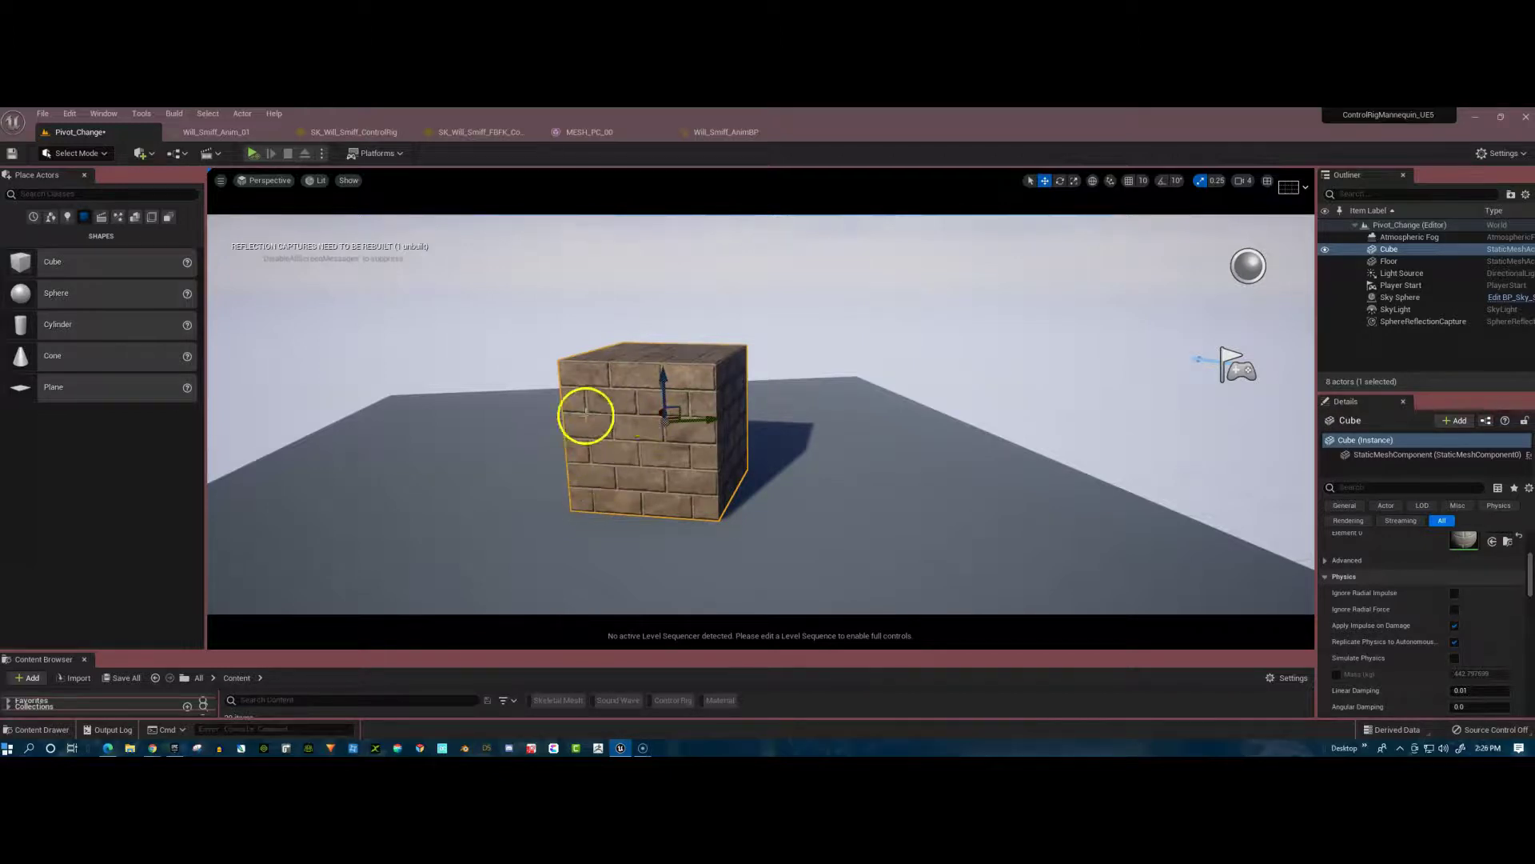
right_click(590, 489)
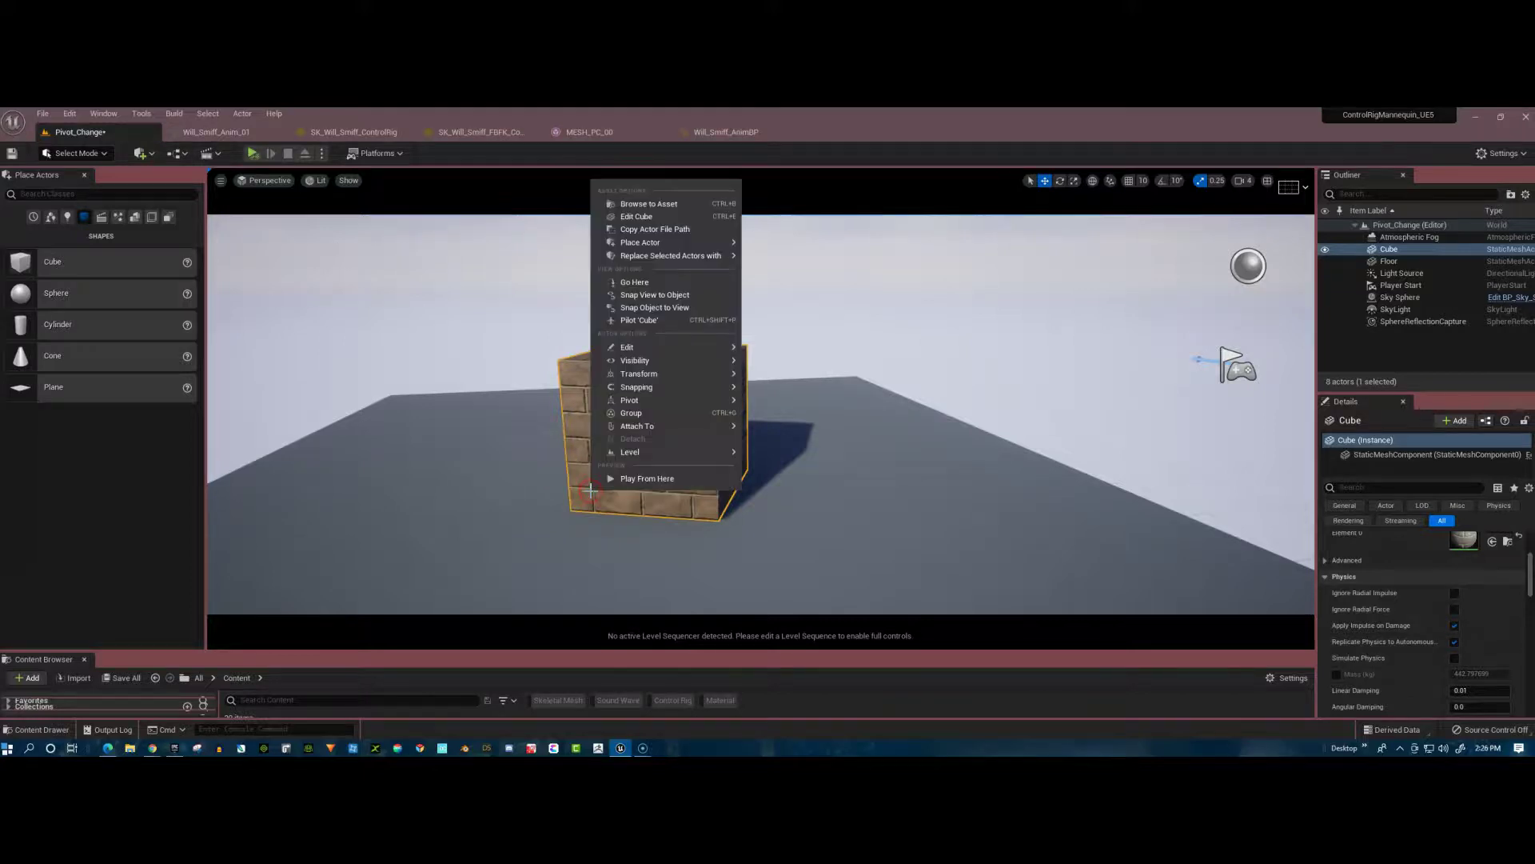
mouse_move(620, 400)
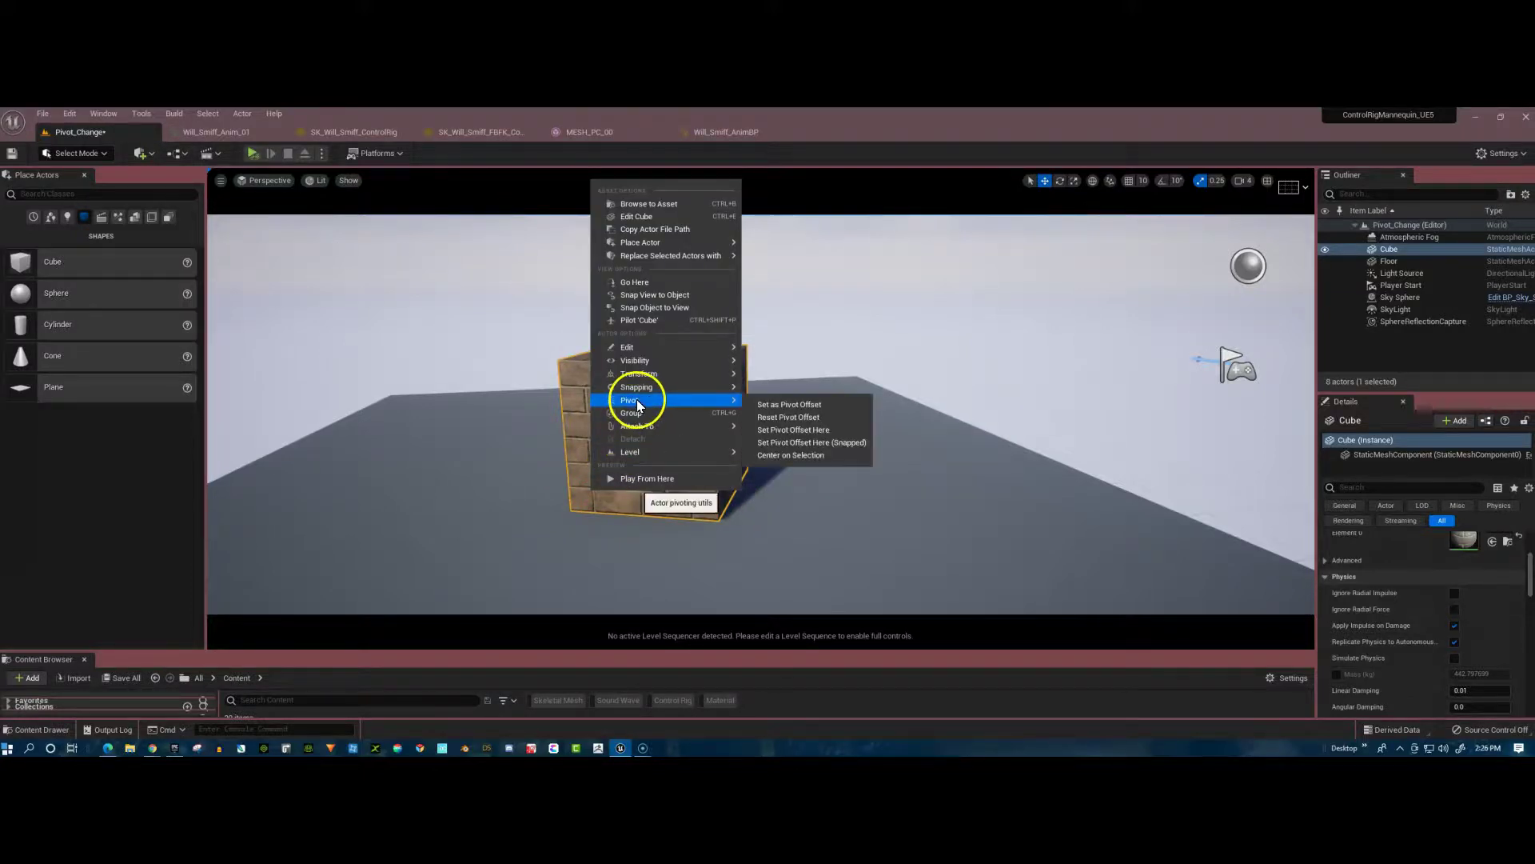
left_click(829, 433)
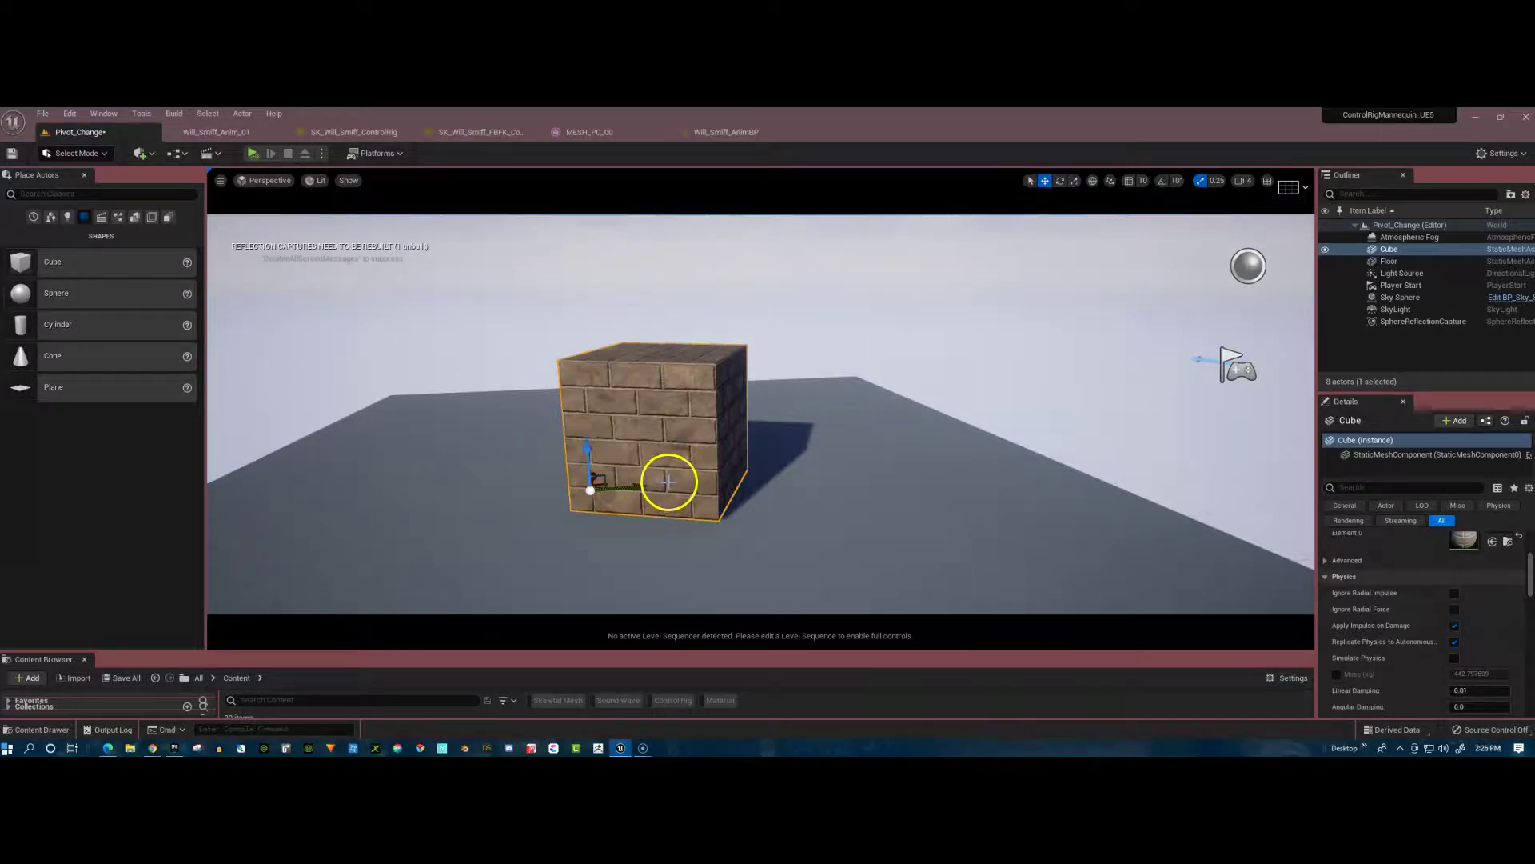
left_click_drag(631, 481, 748, 497)
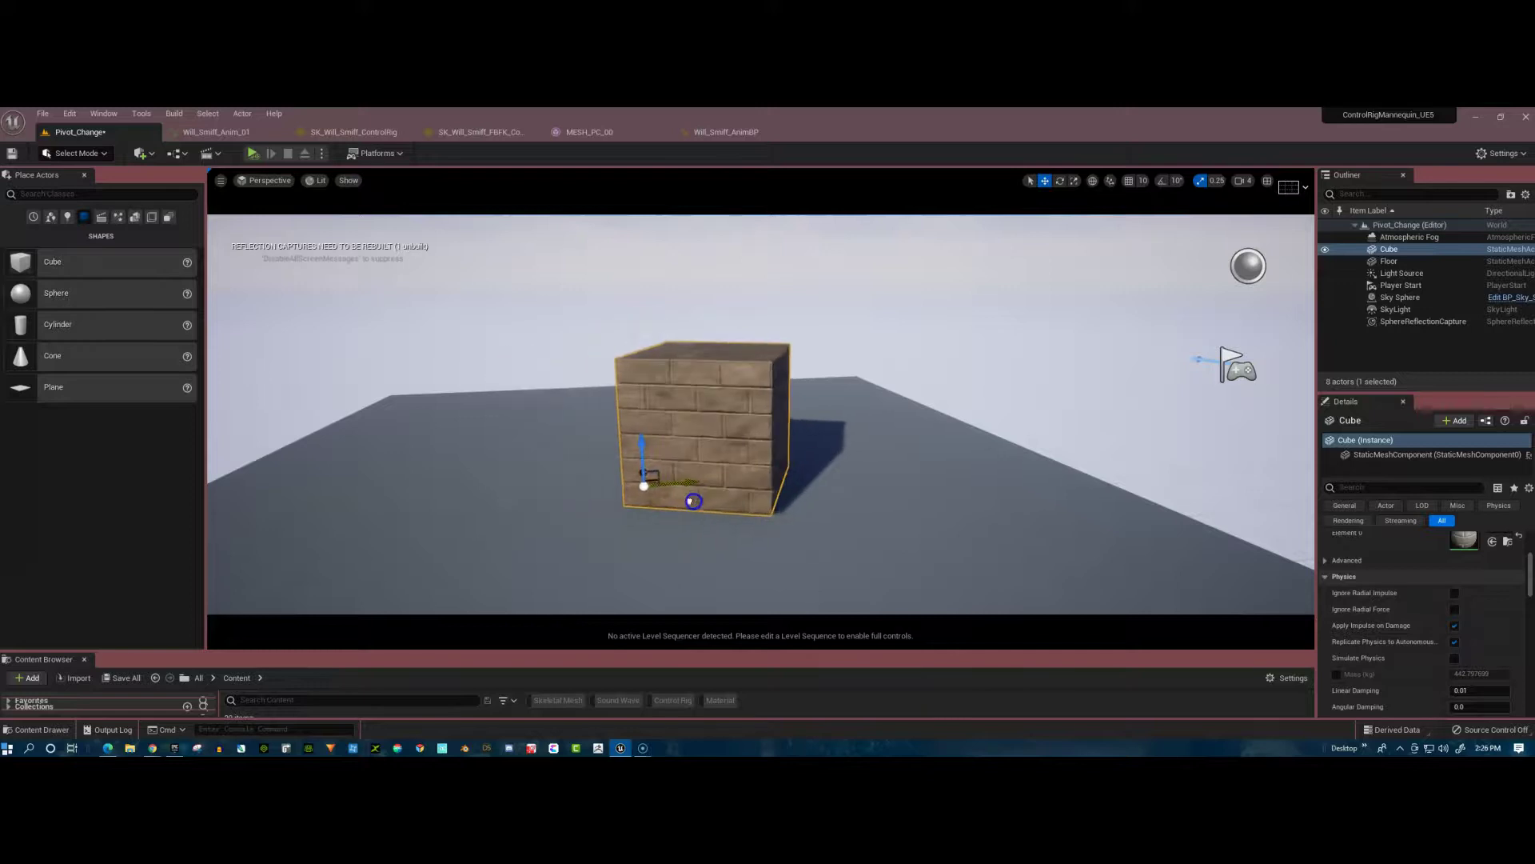
left_click_drag(693, 500, 618, 499)
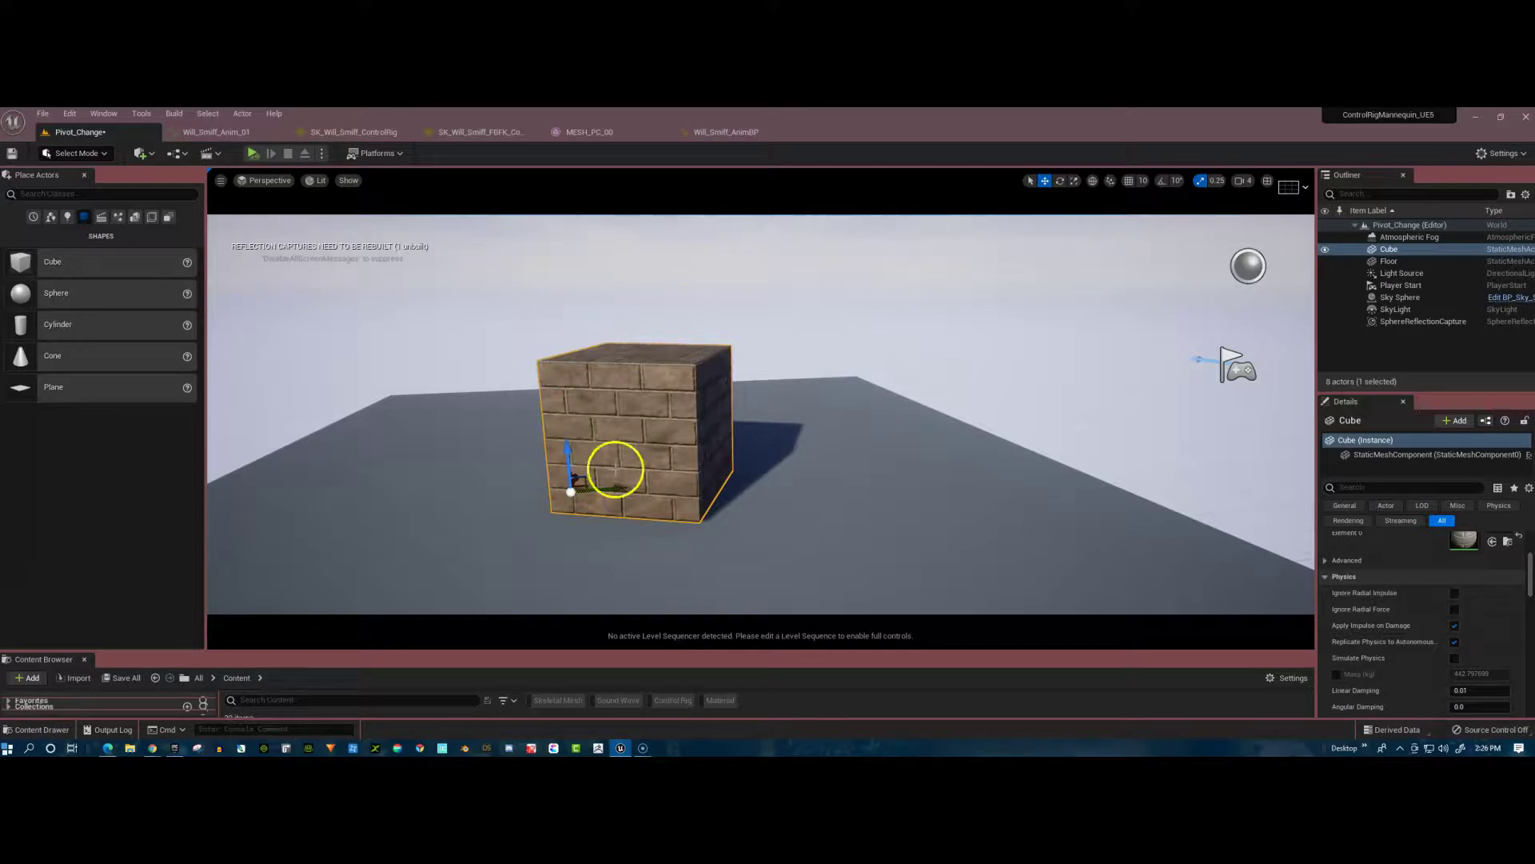
Keep the corner pivot with Pivot > Set as Pivot Offset.
right_click(641, 414)
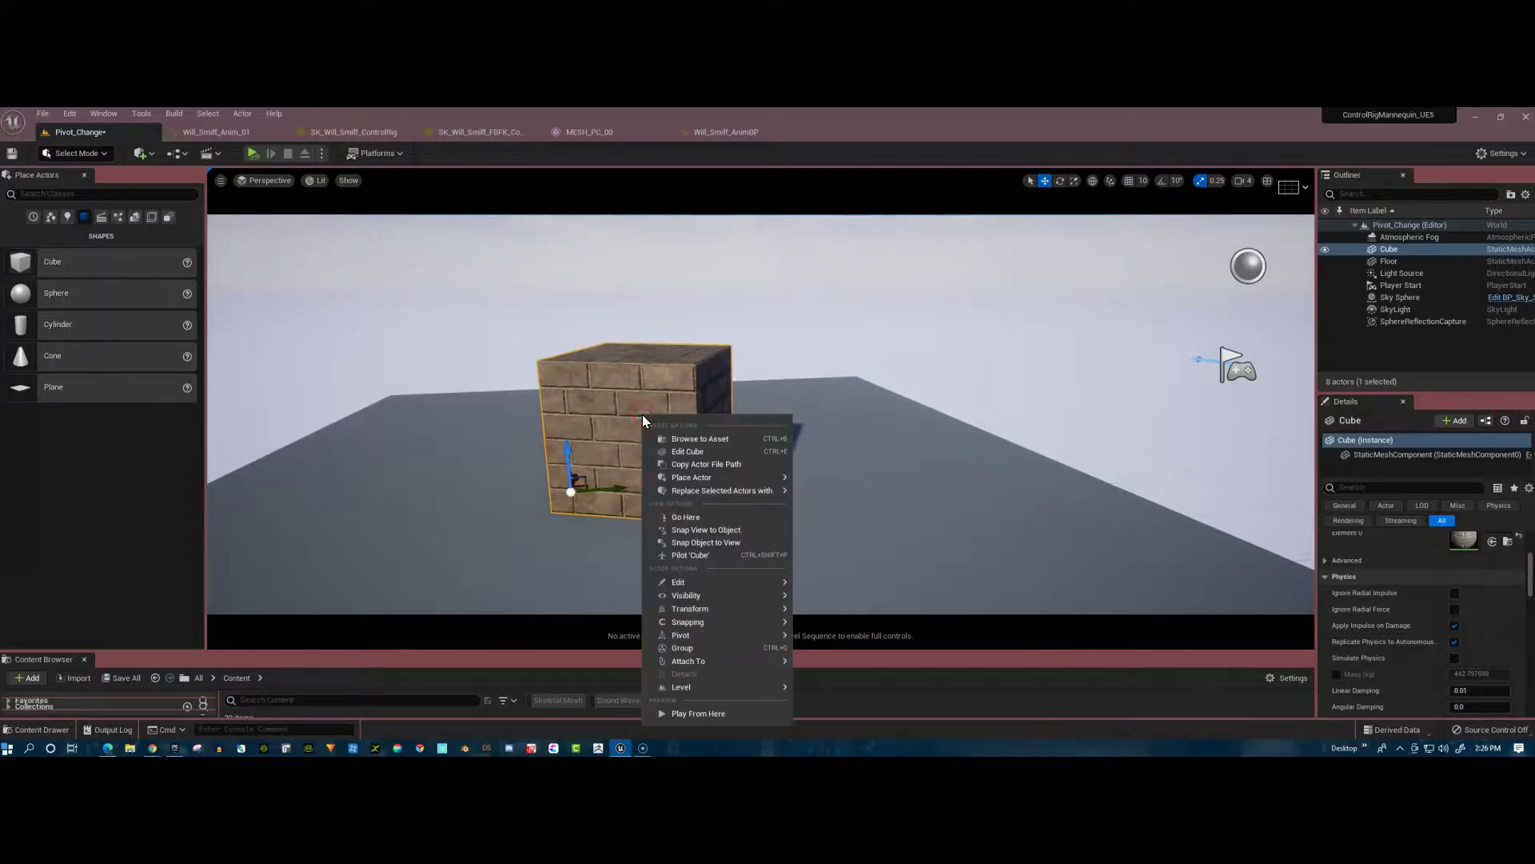
mouse_move(688, 639)
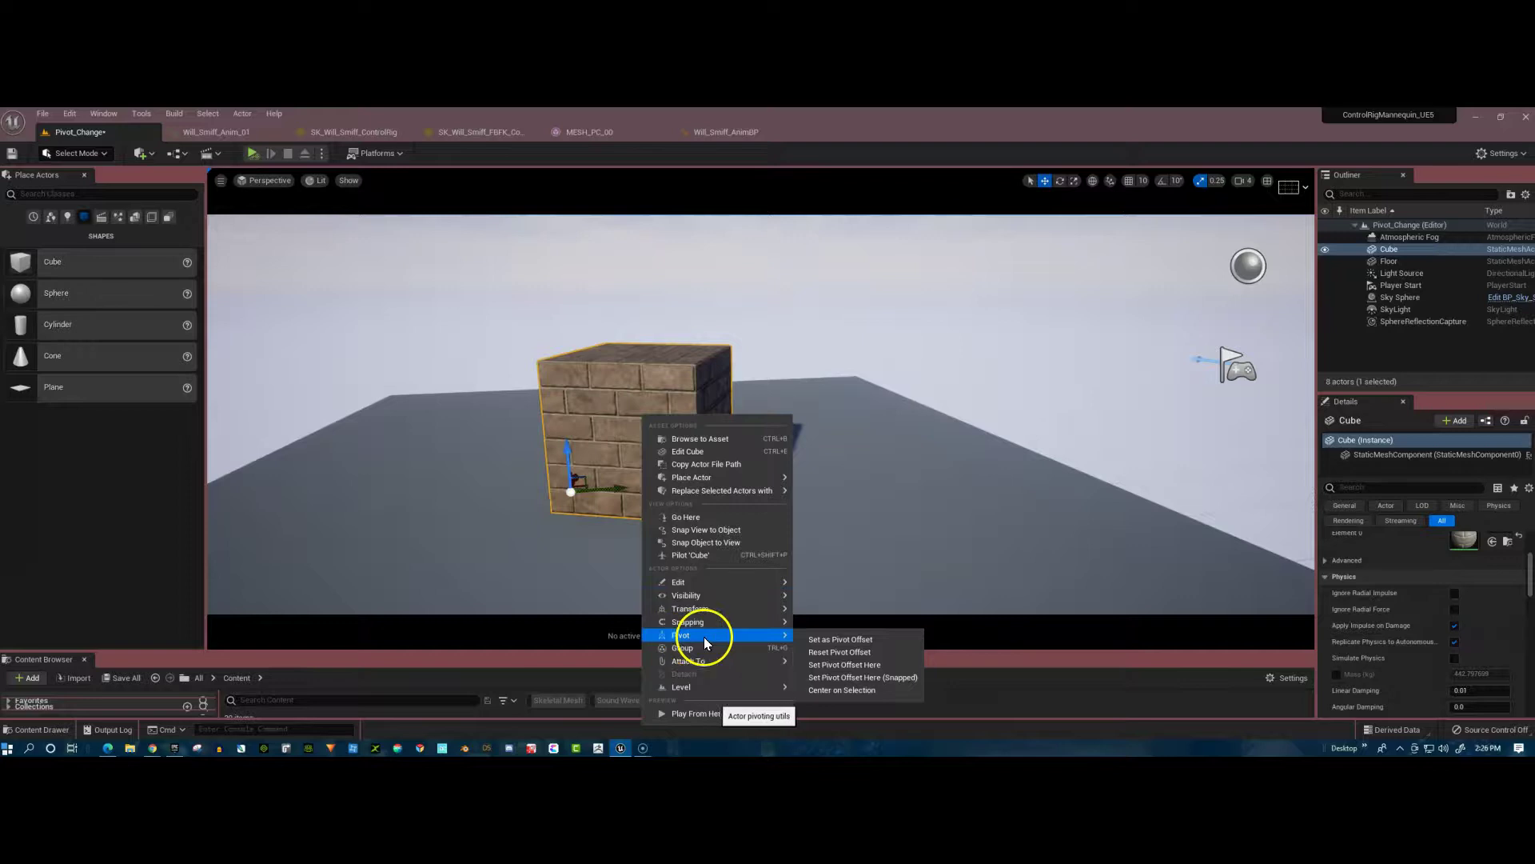
left_click(867, 639)
Slide the cube right, then yaw it about 15° around its bottom-corner pivot.
left_click_drag(616, 490, 695, 452)
key("e")
left_click(872, 494)
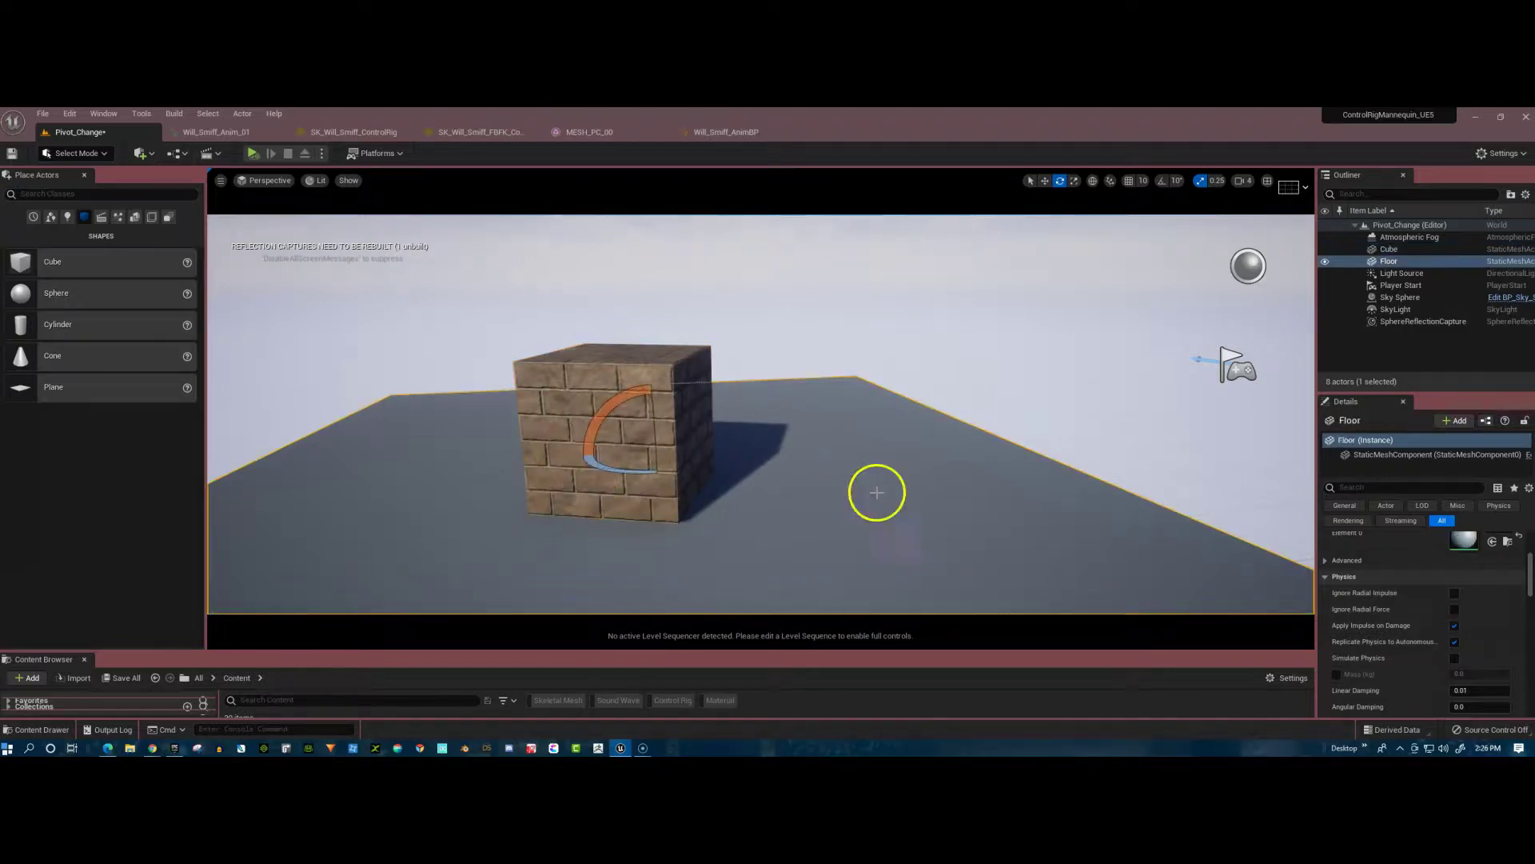
left_click(576, 470)
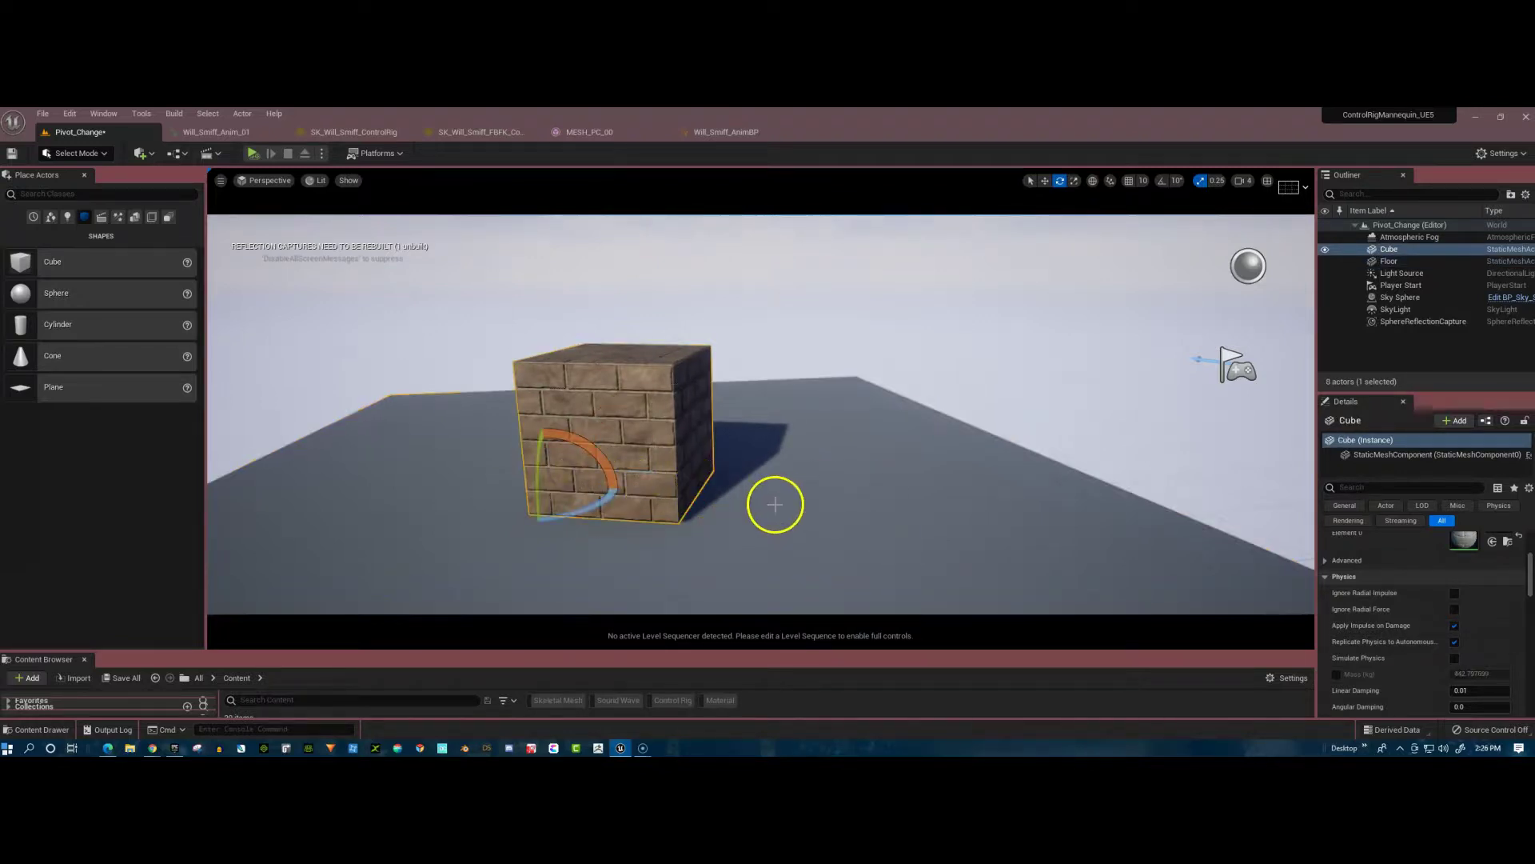
left_click_drag(589, 507, 511, 555)
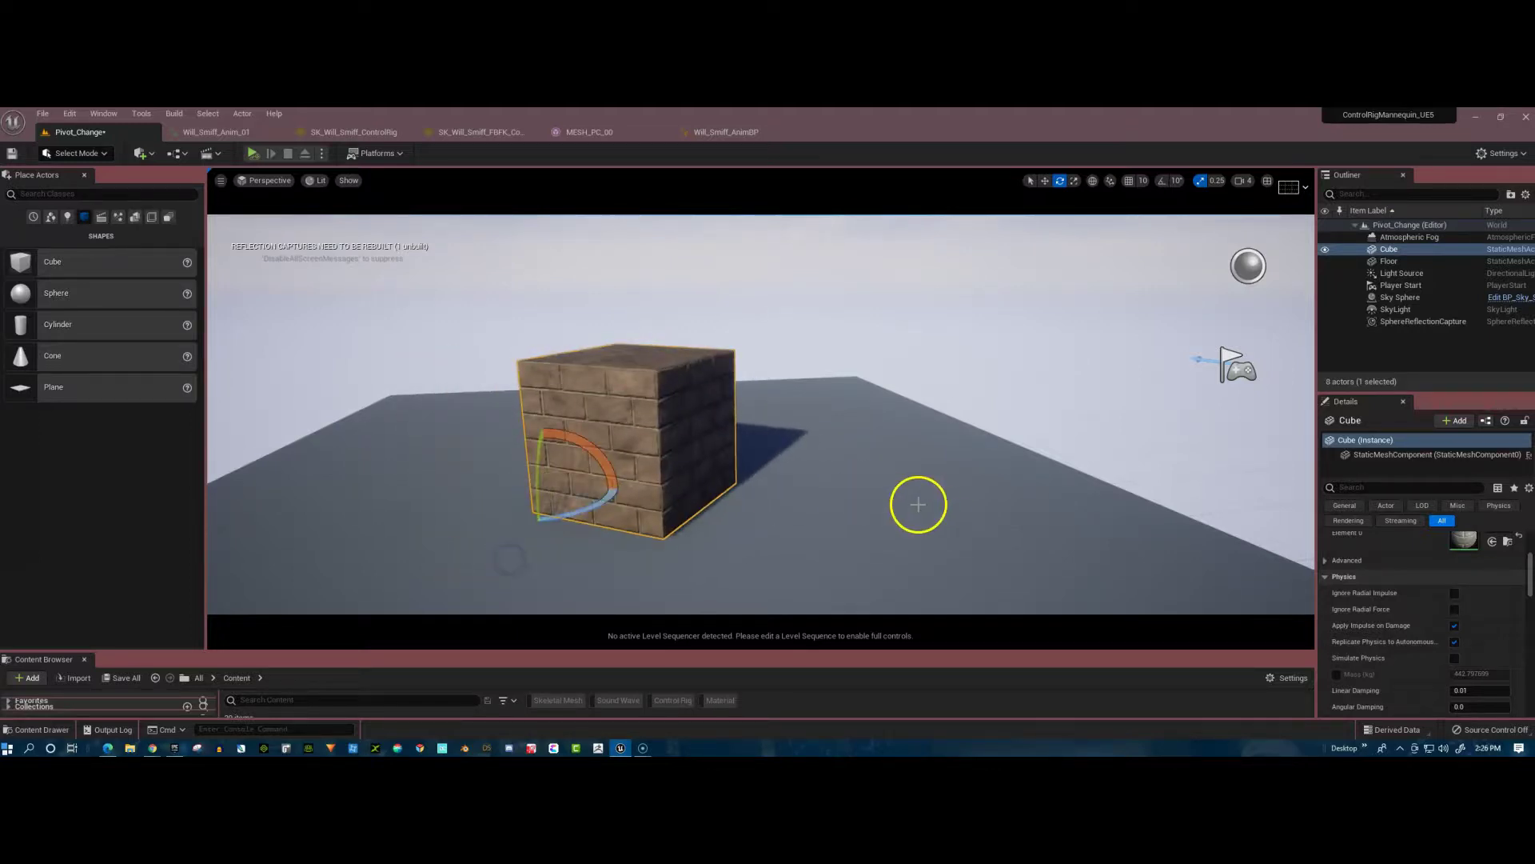
Commit the bottom-left corner pivot with Pivot > Set as Pivot Offset.
key("r")
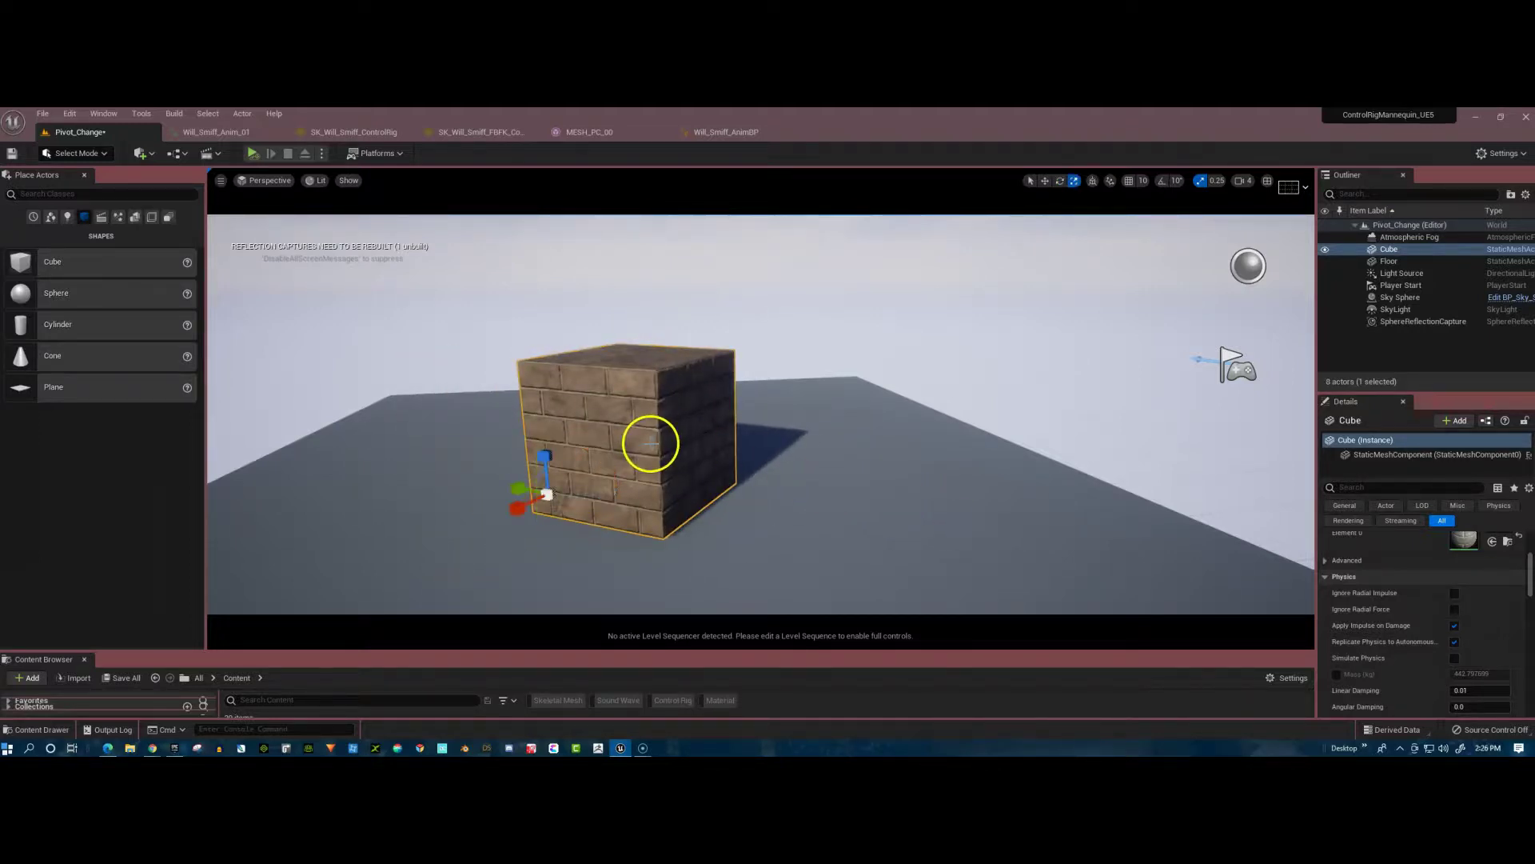
key("w")
right_click(631, 464)
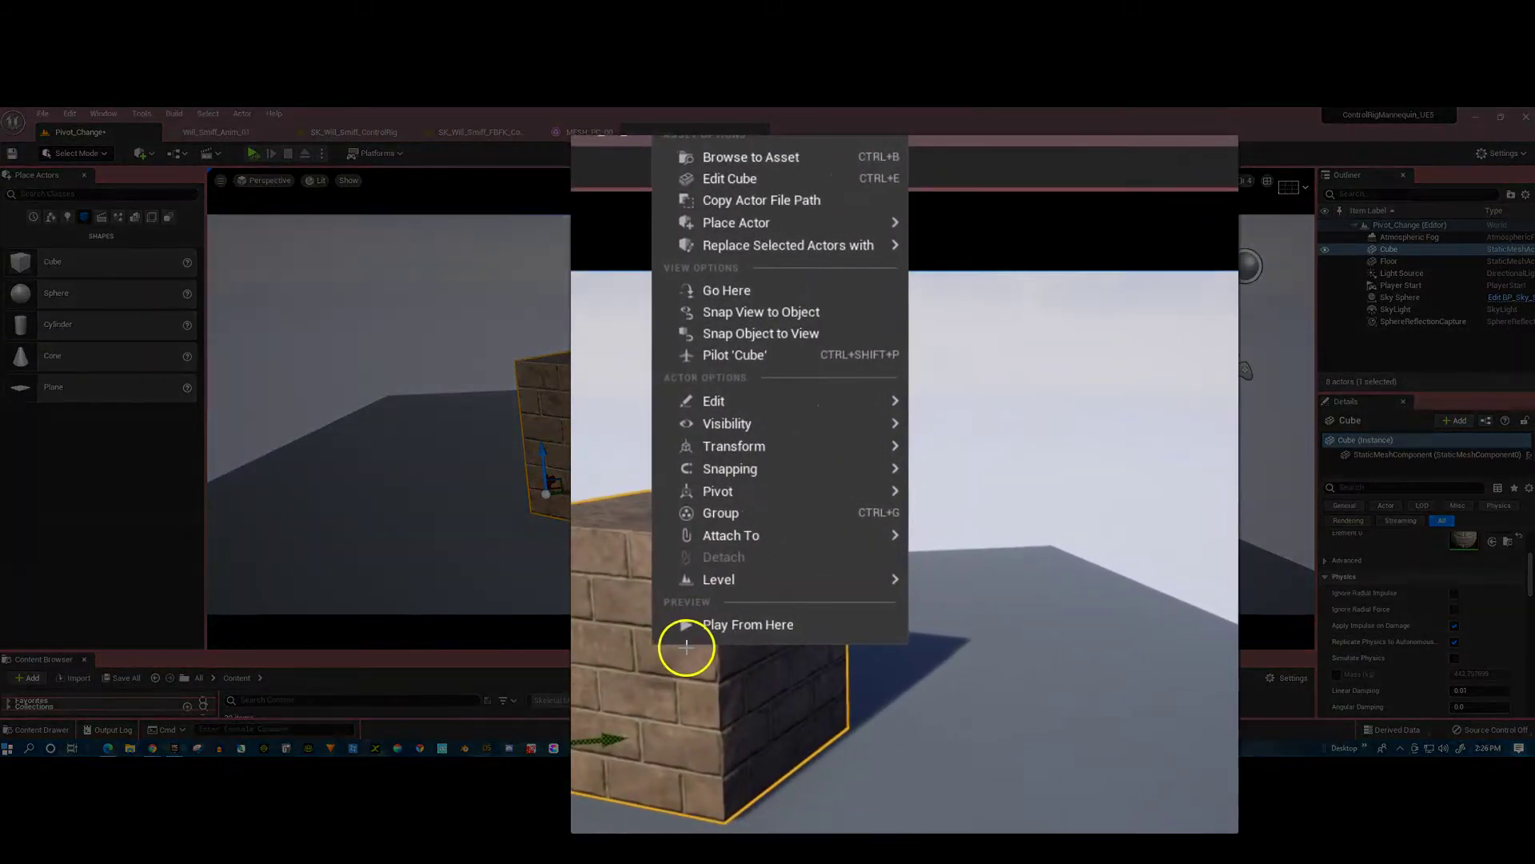
mouse_move(696, 367)
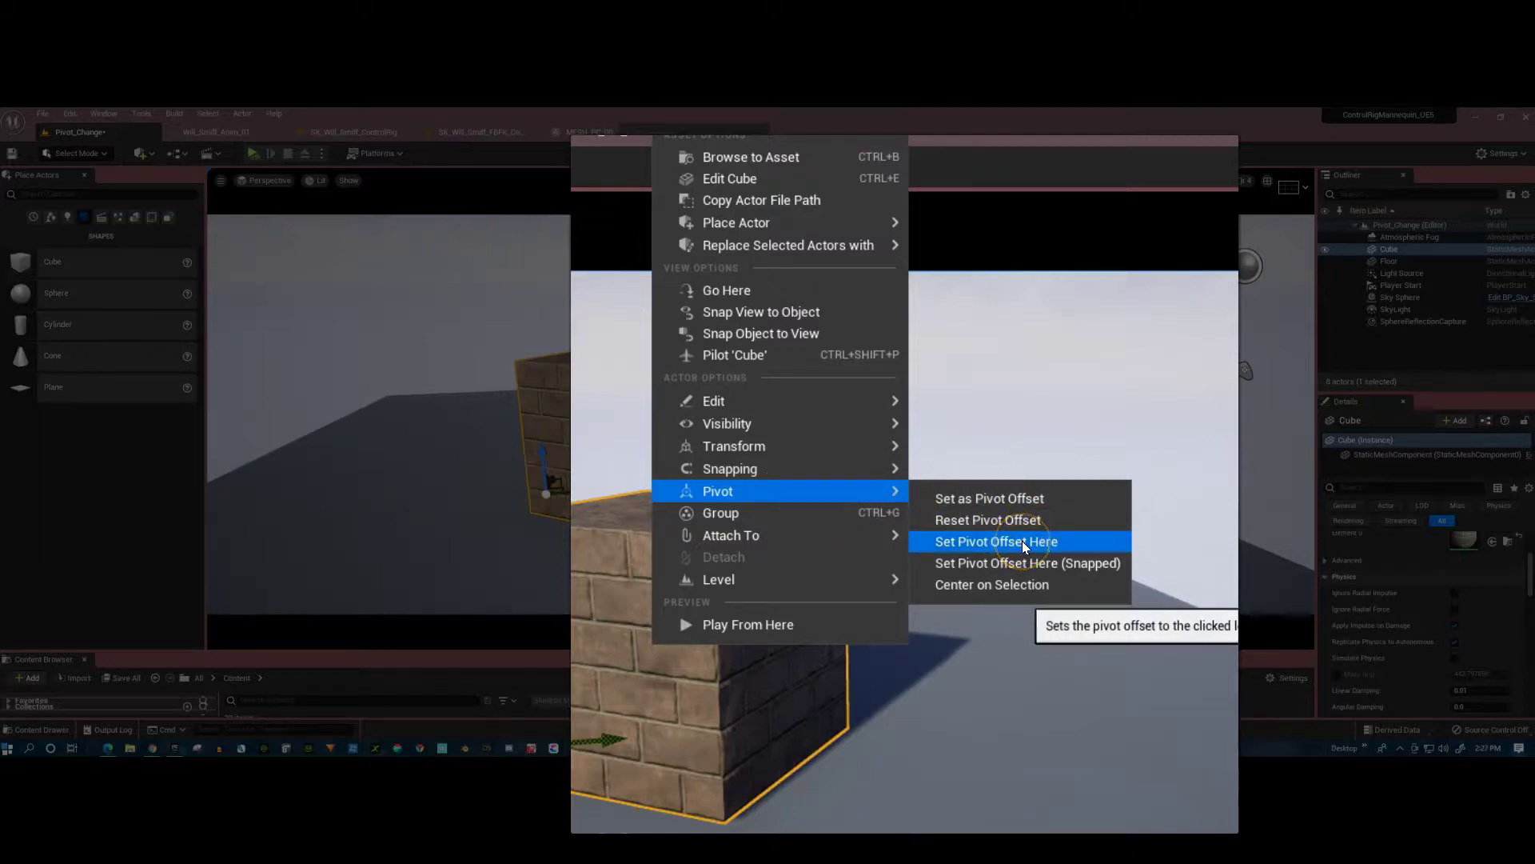
right_click(621, 673)
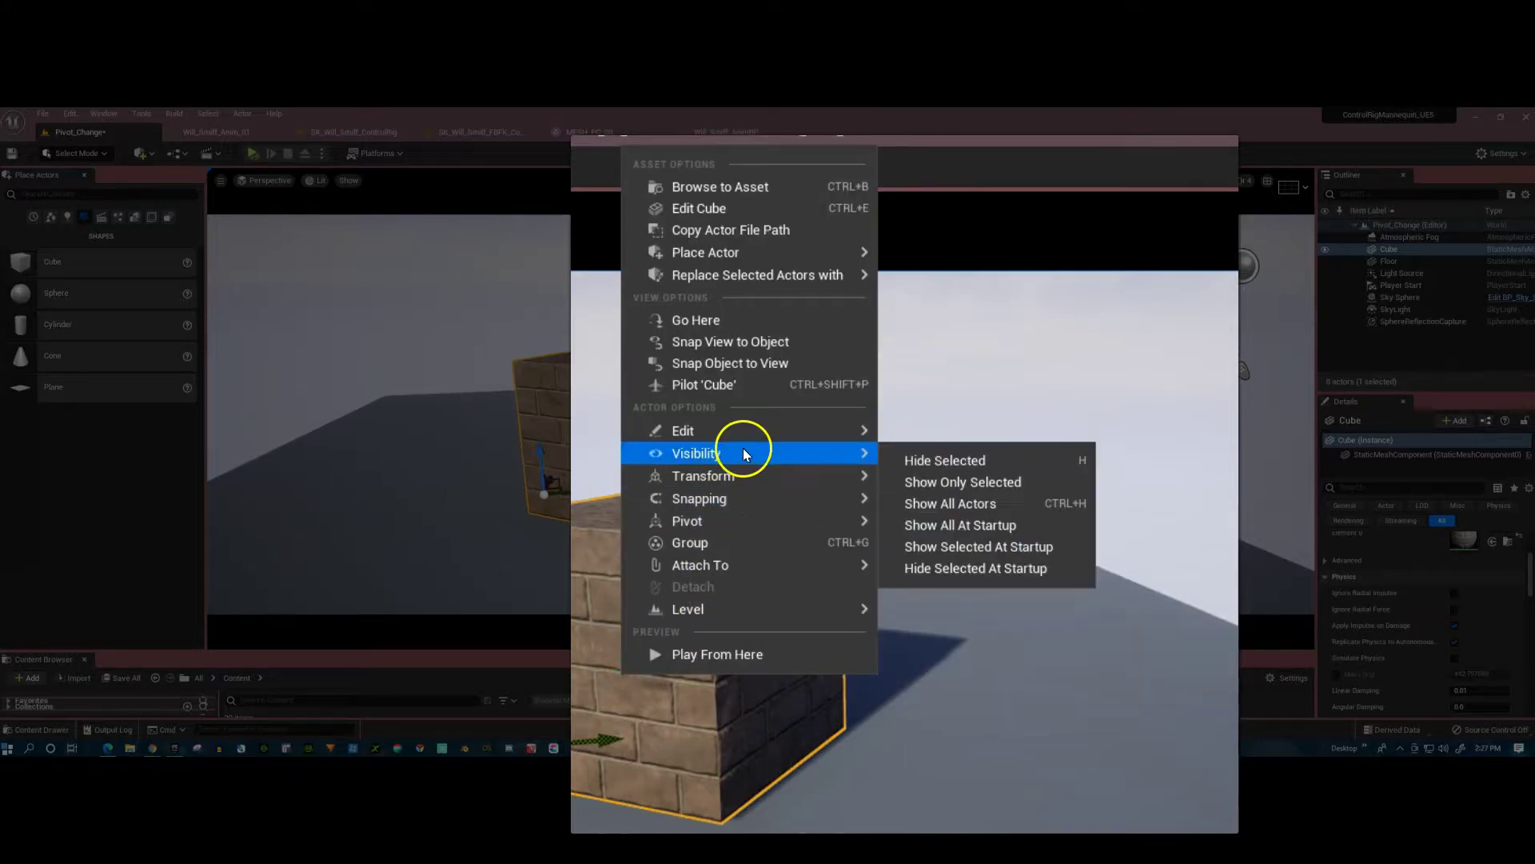
mouse_move(744, 484)
mouse_move(744, 528)
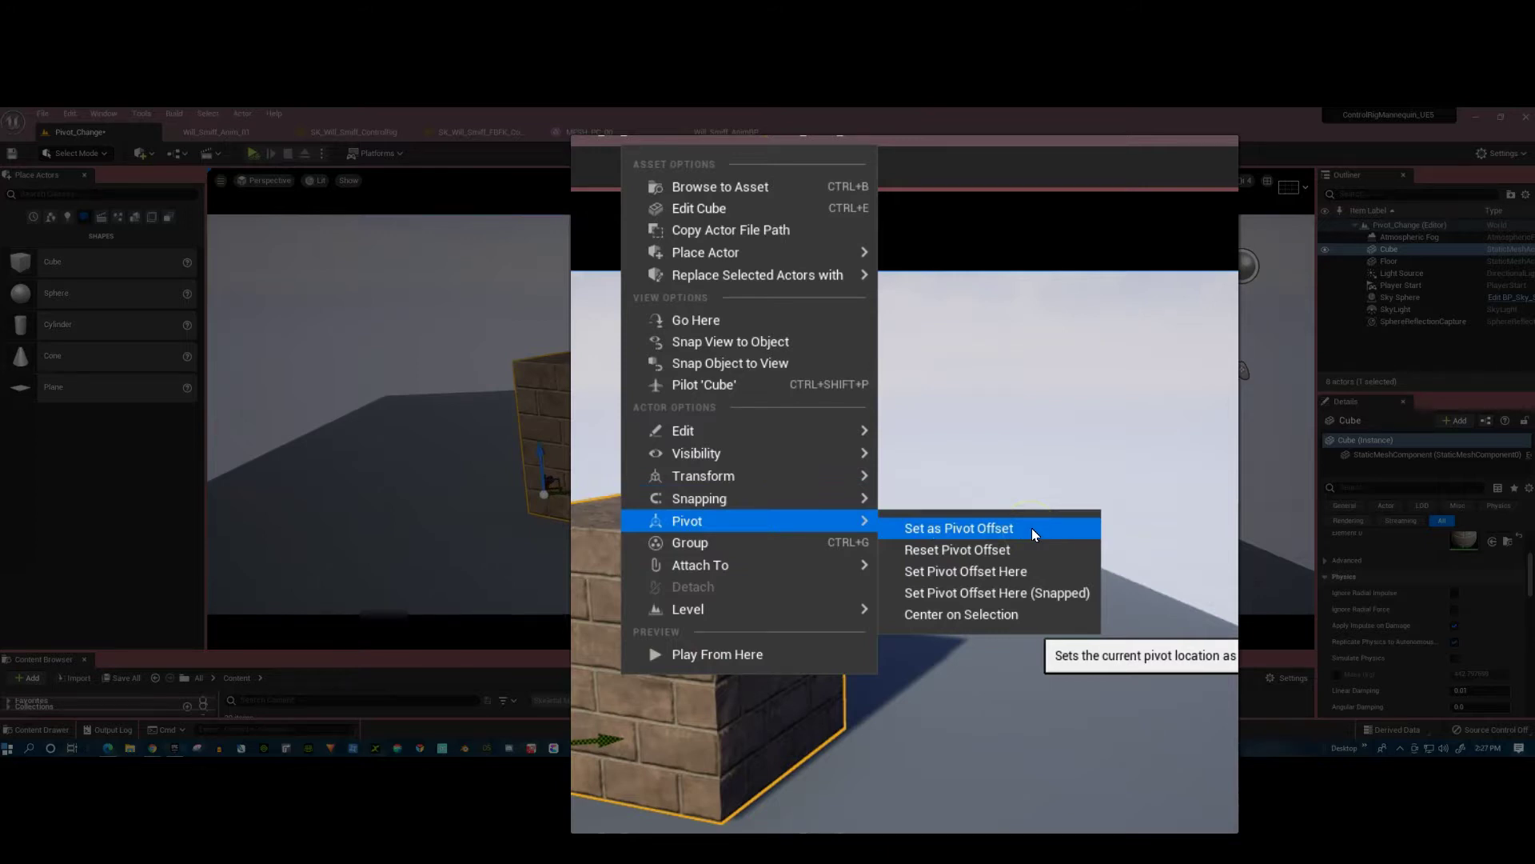
left_click(1030, 569)
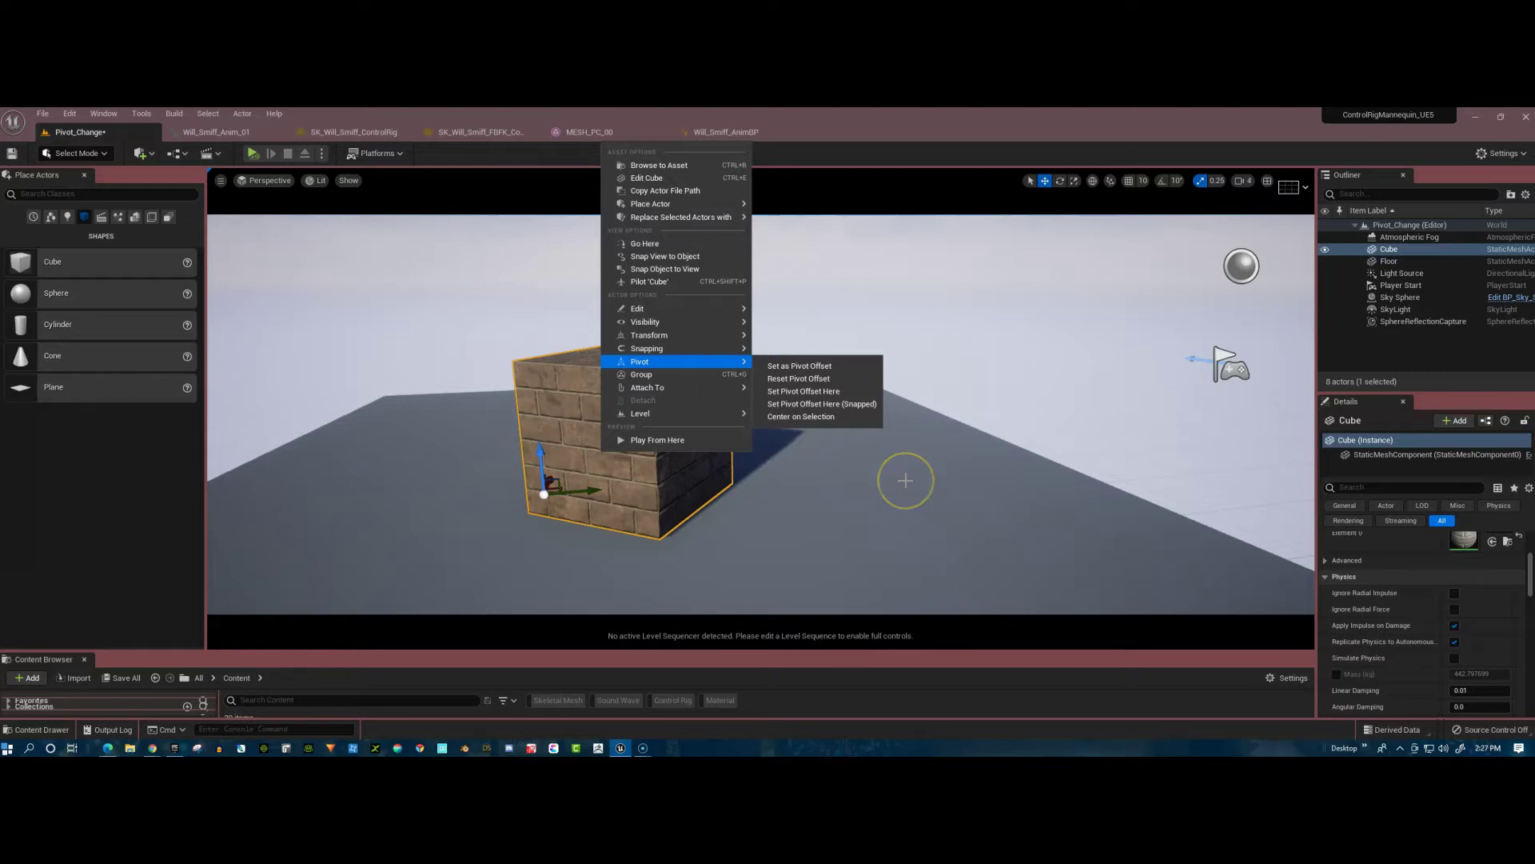
Deselect and reselect the cube to confirm the pivot stays at the corner.
left_click(901, 480)
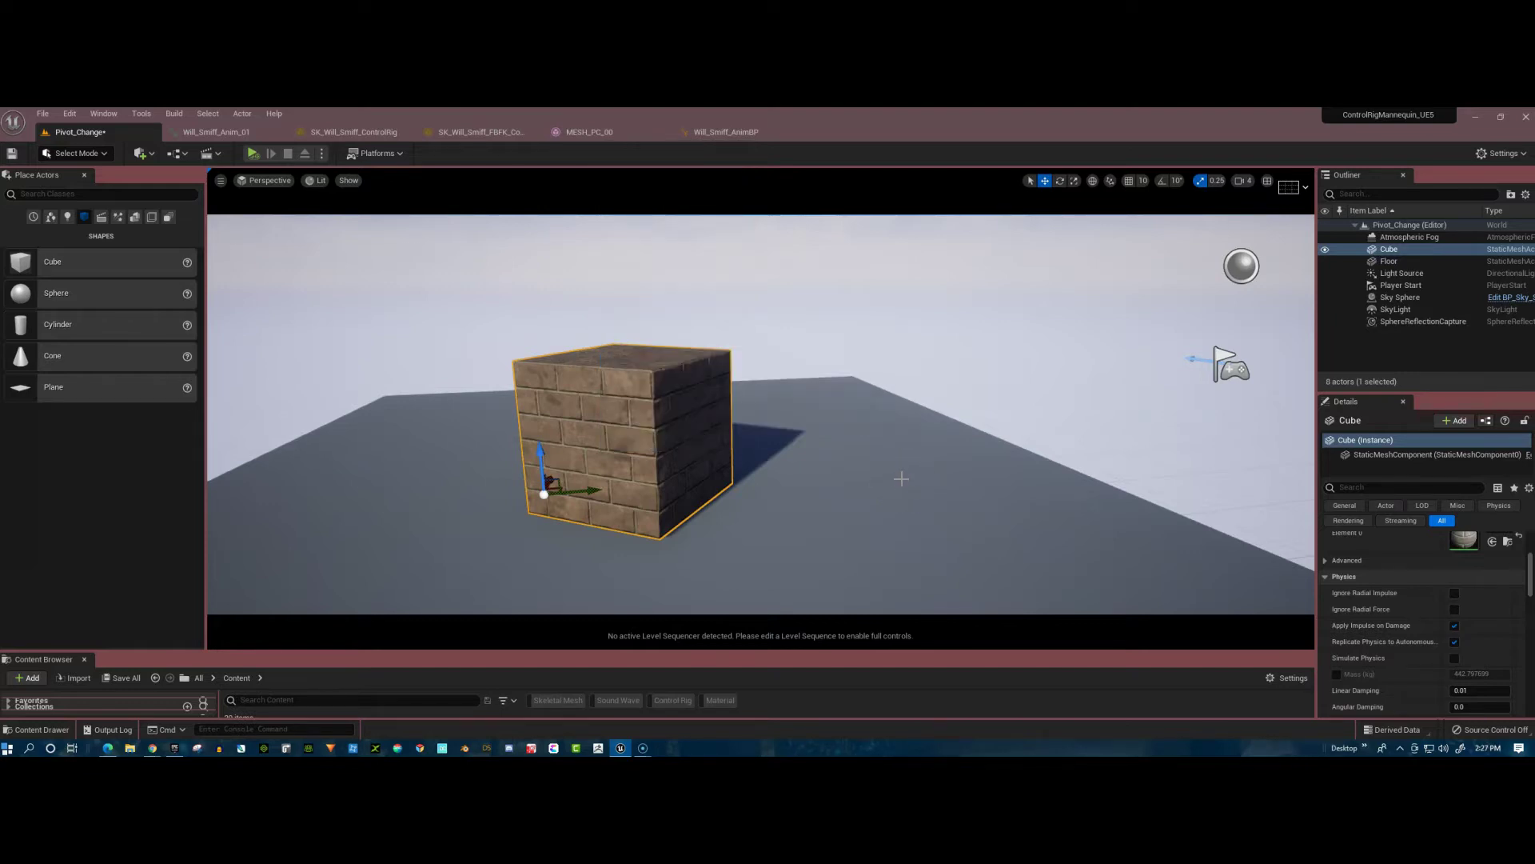
left_click(902, 478)
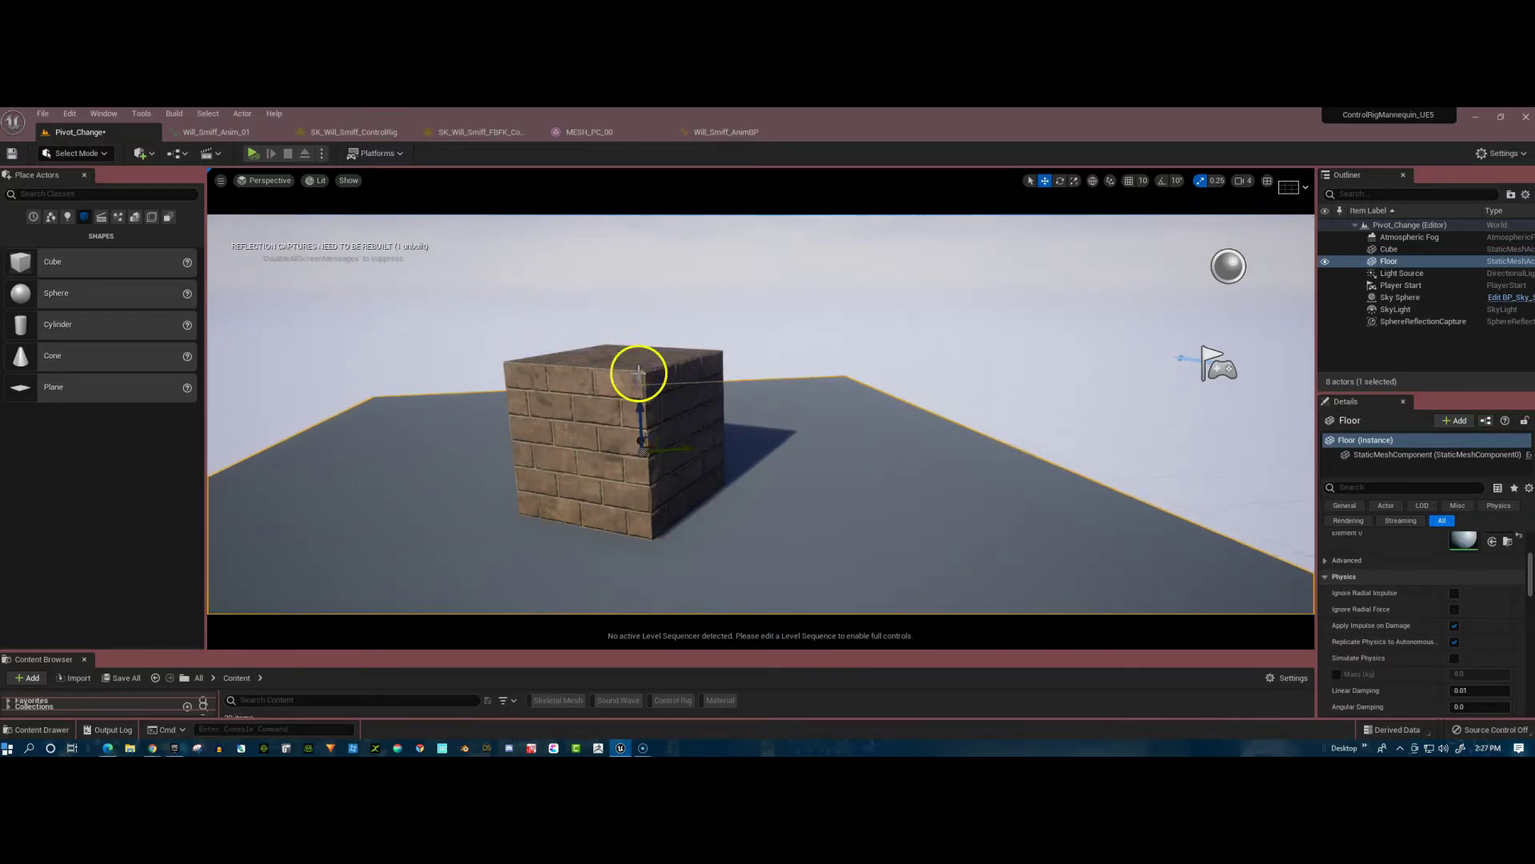
left_click(592, 357)
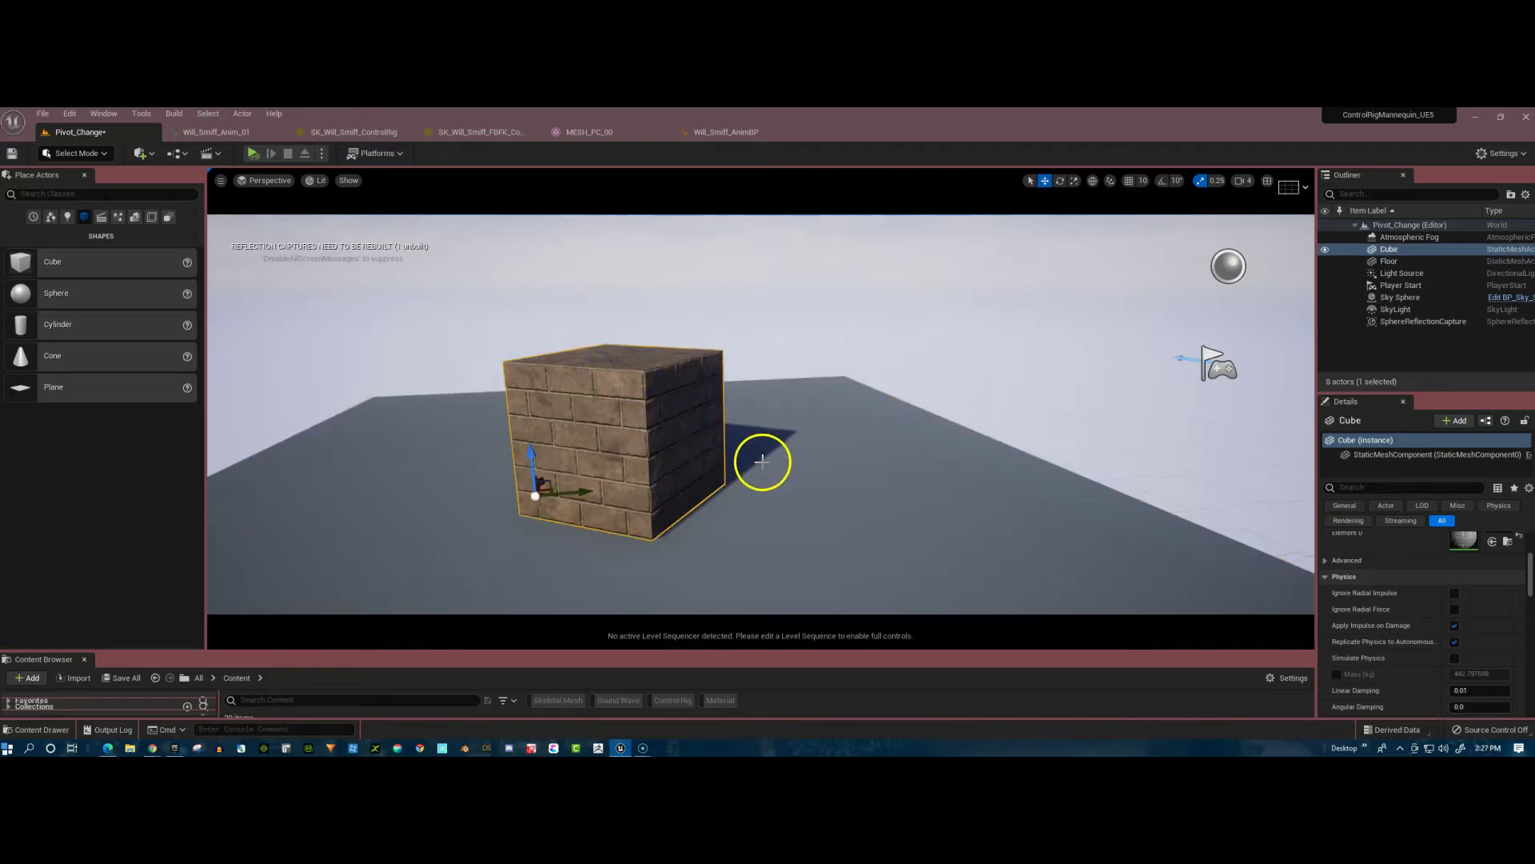